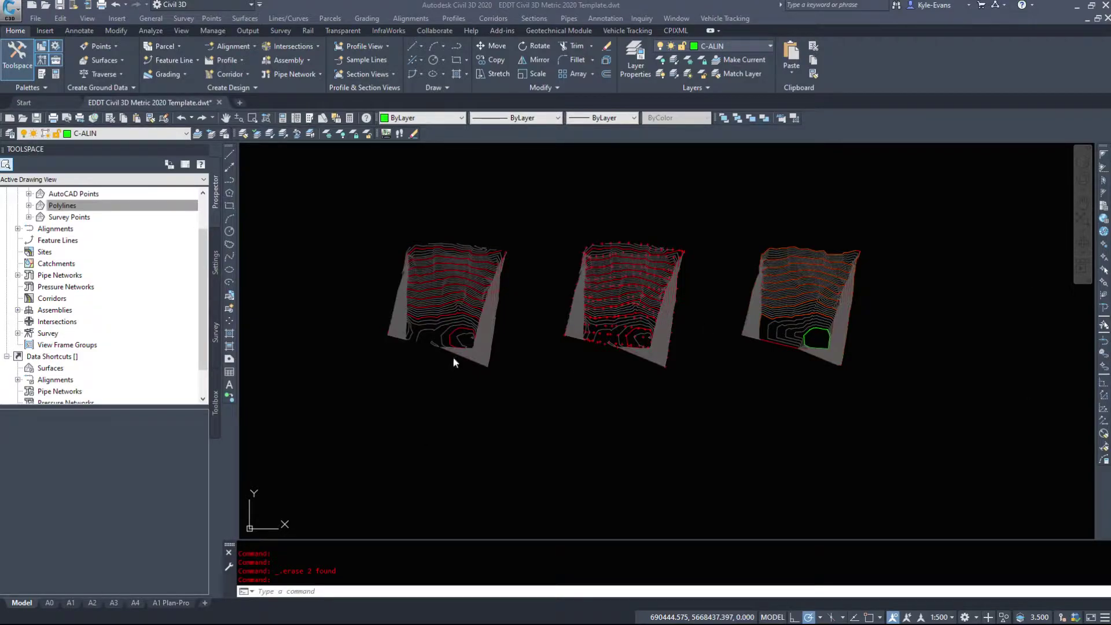
# Step: Draw a closed eight-sided polyline across the middle of the Survey Points surface
pyautogui.scroll(3, 452, 358)
pyautogui.scroll(-3, 488, 400)
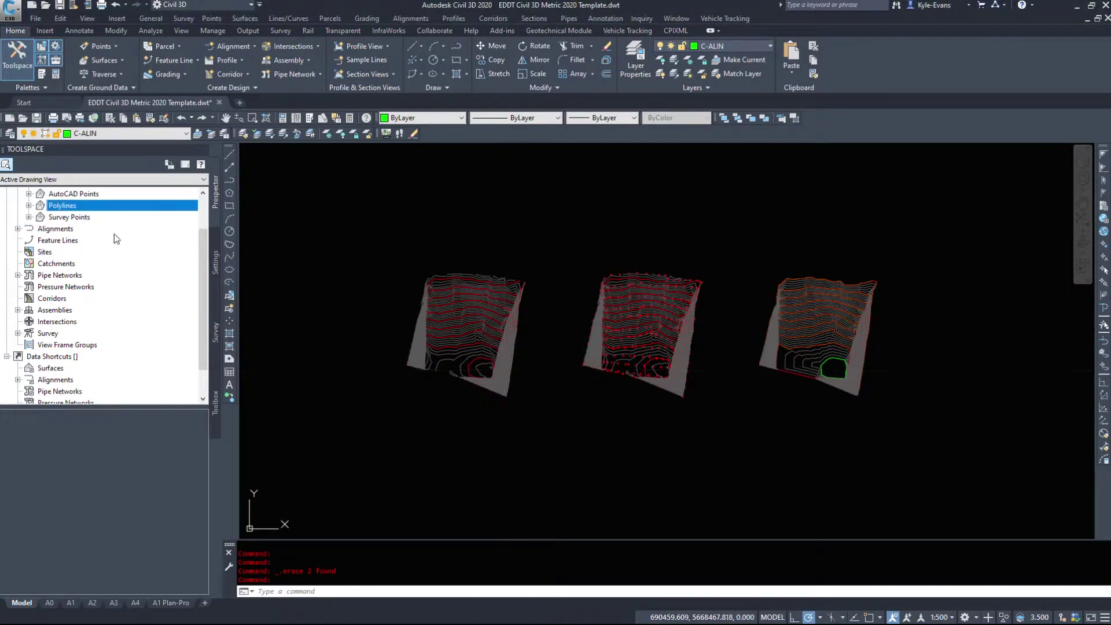
pyautogui.scroll(1, 115, 236)
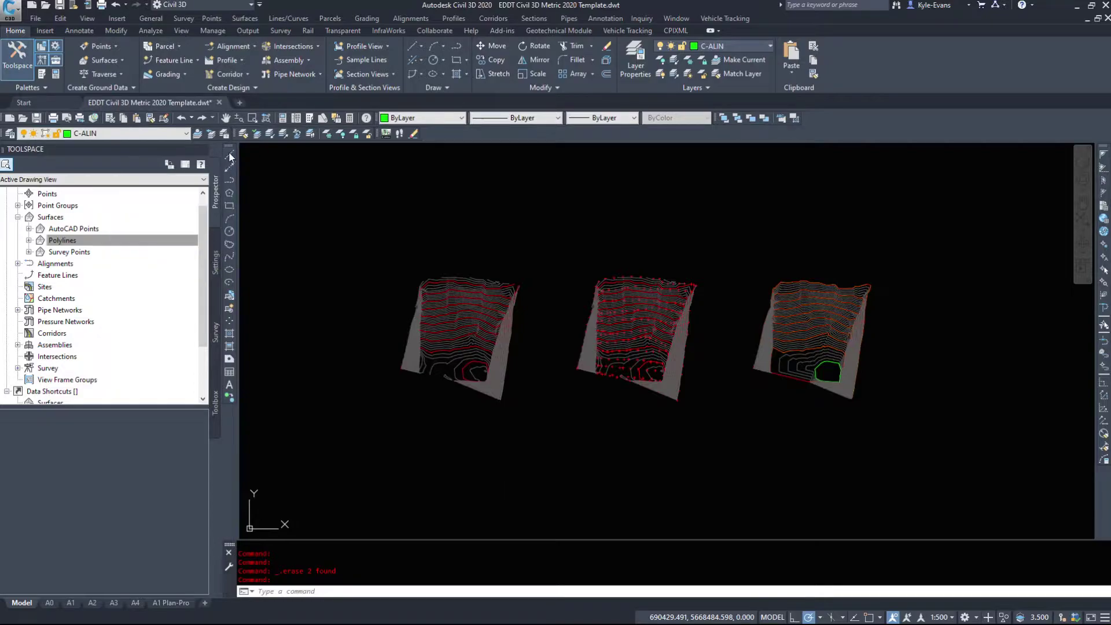
pyautogui.moveTo(314, 303); pyautogui.dragTo(321, 301, button='middle')
pyautogui.write('pl')
pyautogui.press('Return')
pyautogui.scroll(4, 420, 351)
pyautogui.click(377, 384)
pyautogui.click(383, 302)
pyautogui.click(433, 263)
pyautogui.click(517, 262)
pyautogui.click(541, 317)
pyautogui.click(533, 400)
pyautogui.click(459, 457)
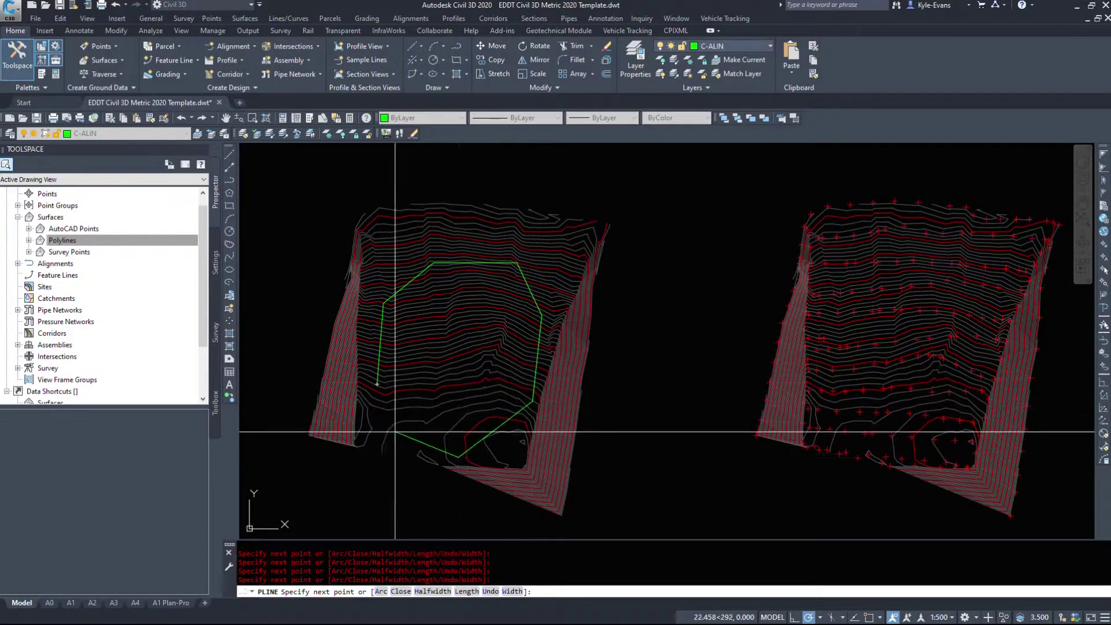
pyautogui.write('c')
pyautogui.press('Return')
# Step: Draw a rectangle over the upper part of the AutoCAD Points surface
pyautogui.moveTo(390, 340); pyautogui.dragTo(306, 293, button='middle')
pyautogui.click(230, 205)
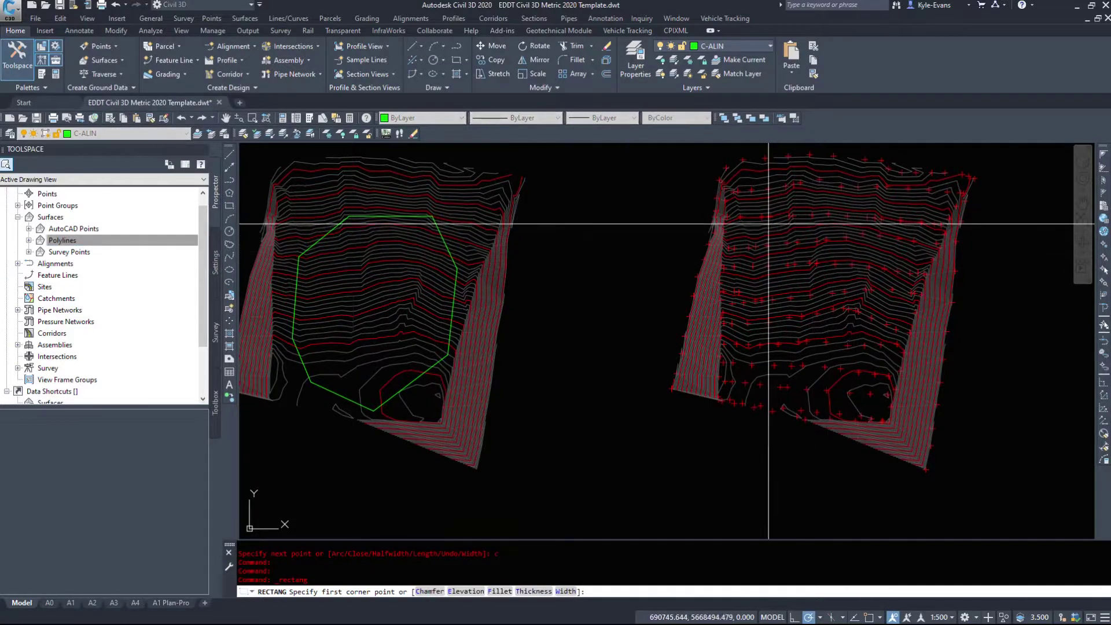
pyautogui.click(744, 207)
pyautogui.click(904, 317)
# Step: Draw a seven-sided polygon inscribed in a circle of about 31 m radius over the middle of the Polylines surface
pyautogui.moveTo(974, 414)
pyautogui.mouseDown(button='middle')
pyautogui.moveTo(670, 452)
pyautogui.moveTo(588, 384)
pyautogui.moveTo(385, 349)
pyautogui.mouseUp(button='middle')
pyautogui.click(229, 193)
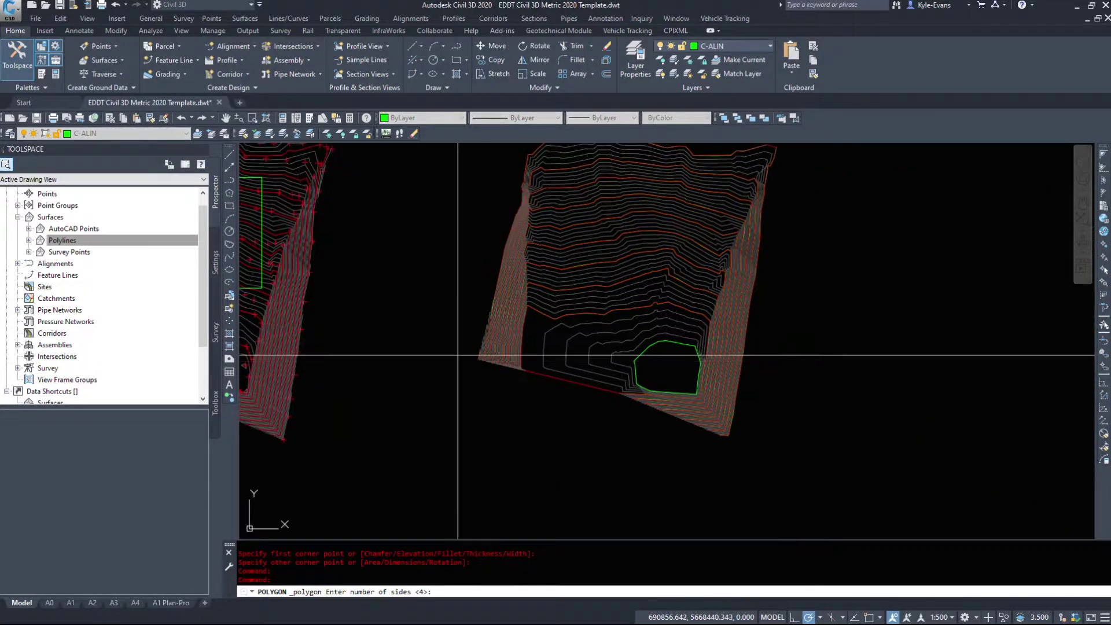
pyautogui.write('7')
pyautogui.press('Return')
pyautogui.click(627, 319)
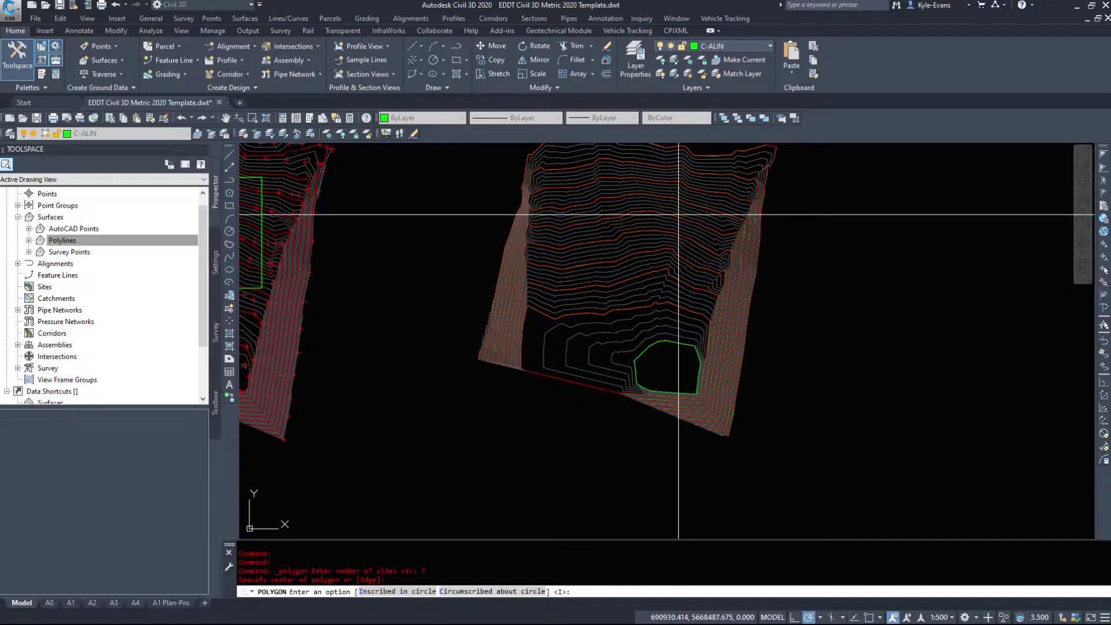
pyautogui.write('i')
pyautogui.press('Return')
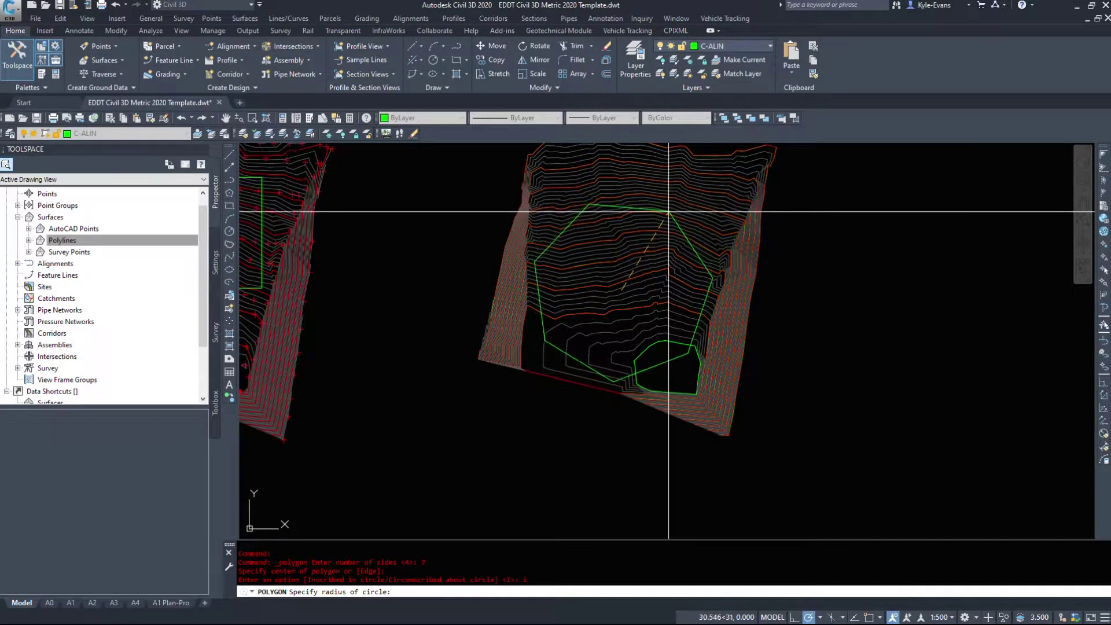
pyautogui.click(676, 213)
# Step: Move the seven-sided polygon up so that it clears the small green pond outline
pyautogui.click(596, 203)
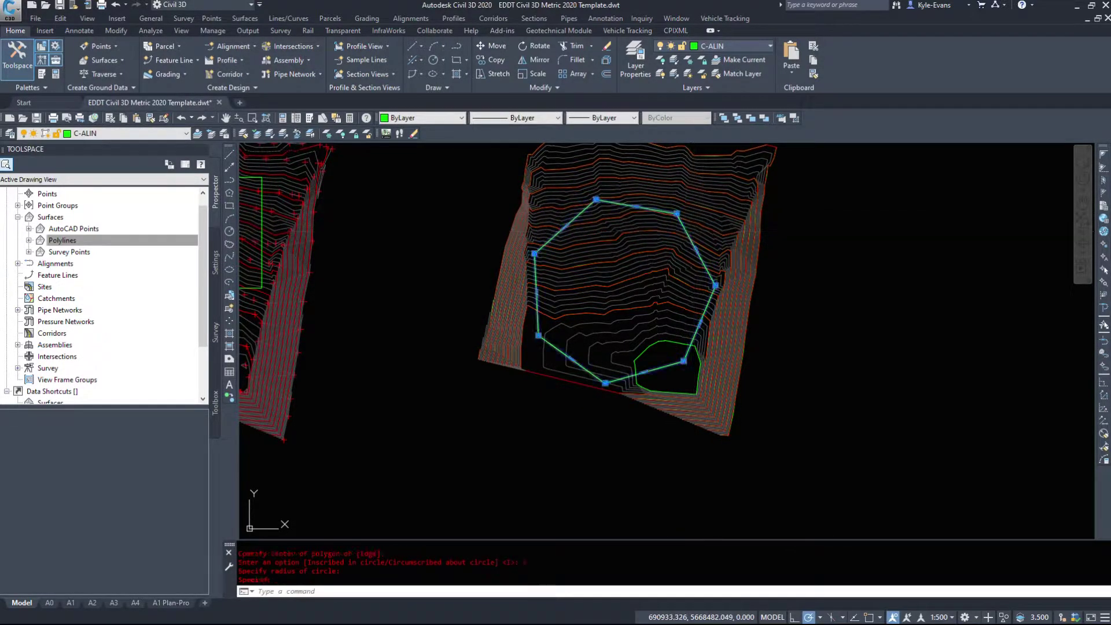
pyautogui.write('m')
pyautogui.press('Return')
pyautogui.click(638, 284)
pyautogui.click(654, 237)
pyautogui.press('Return')
# Step: Draw a three-sided polygon inscribed in a circle inside the seven-sided polygon
pyautogui.click(230, 193)
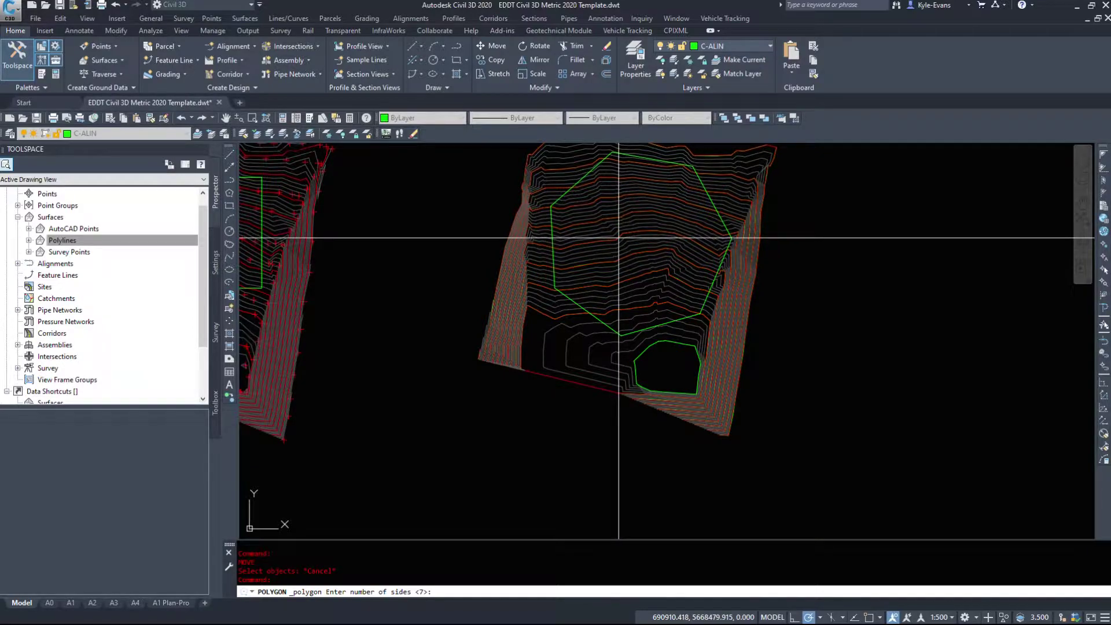
pyautogui.press('Return')
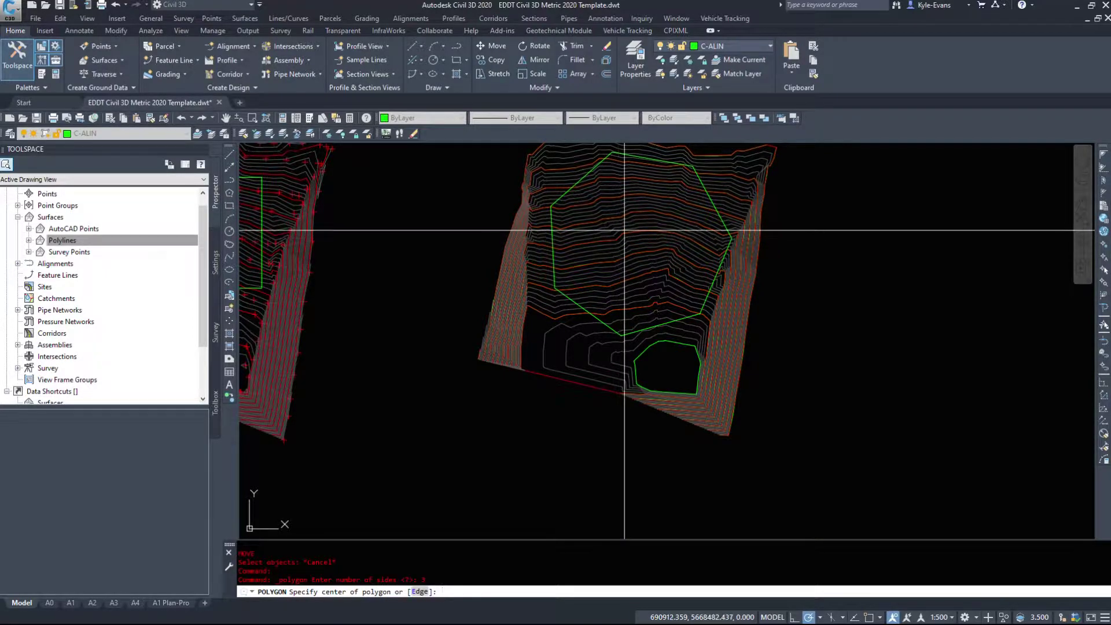
pyautogui.click(637, 235)
pyautogui.write('i')
pyautogui.press('Return')
pyautogui.press('Escape')
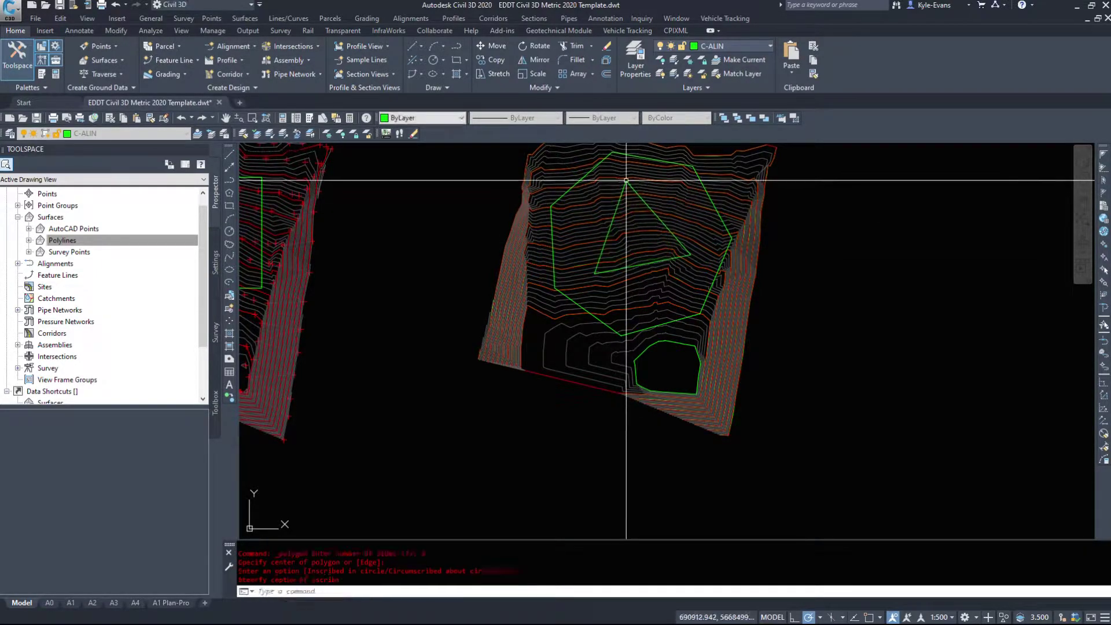
# Step: Add an Outer boundary named Outer to the Survey Points surface from the eight-sided polyline, with non-destructive breakline turned off
pyautogui.scroll(-3, 293, 360)
pyautogui.moveTo(370, 347); pyautogui.dragTo(705, 298, button='middle')
pyautogui.click(29, 252)
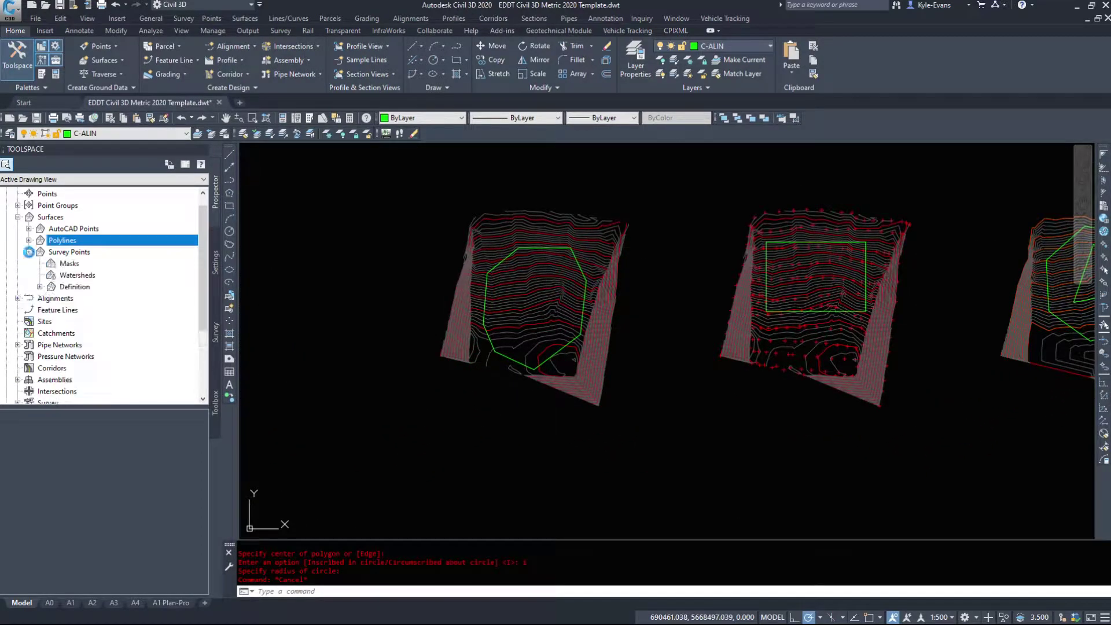
pyautogui.click(40, 287)
pyautogui.click(88, 288)
pyautogui.rightClick(98, 287)
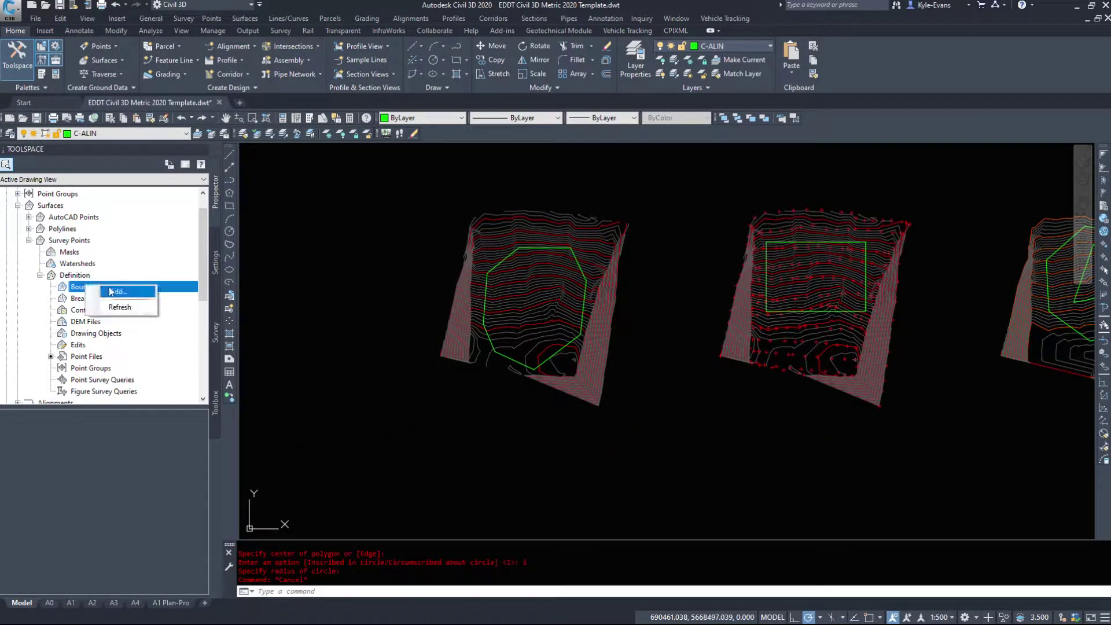
pyautogui.click(138, 291)
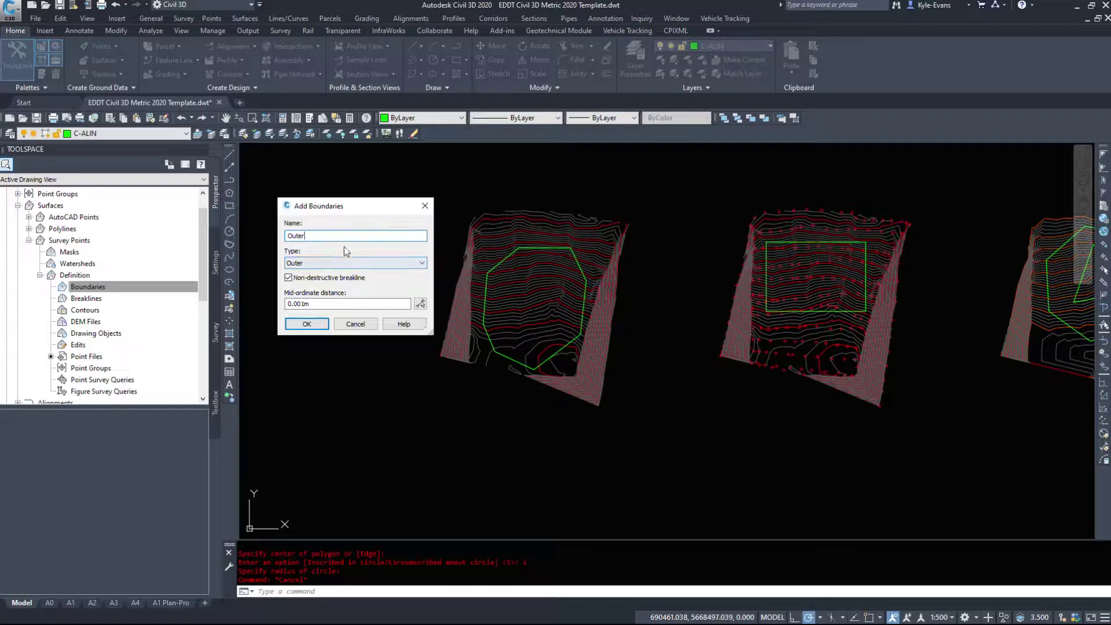
pyautogui.click(328, 260)
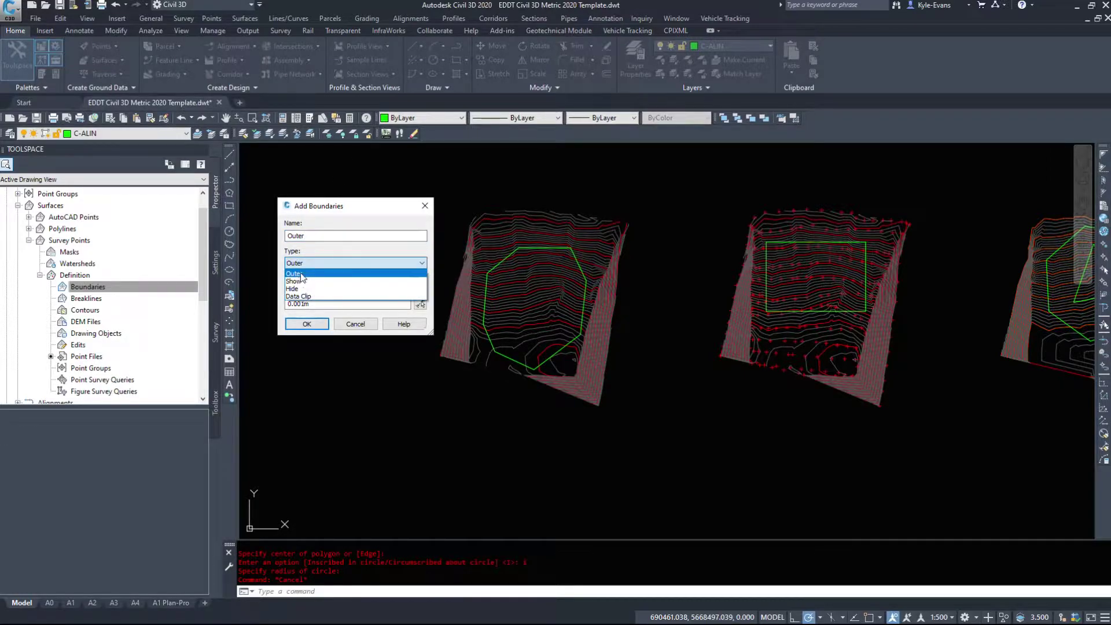
pyautogui.click(300, 274)
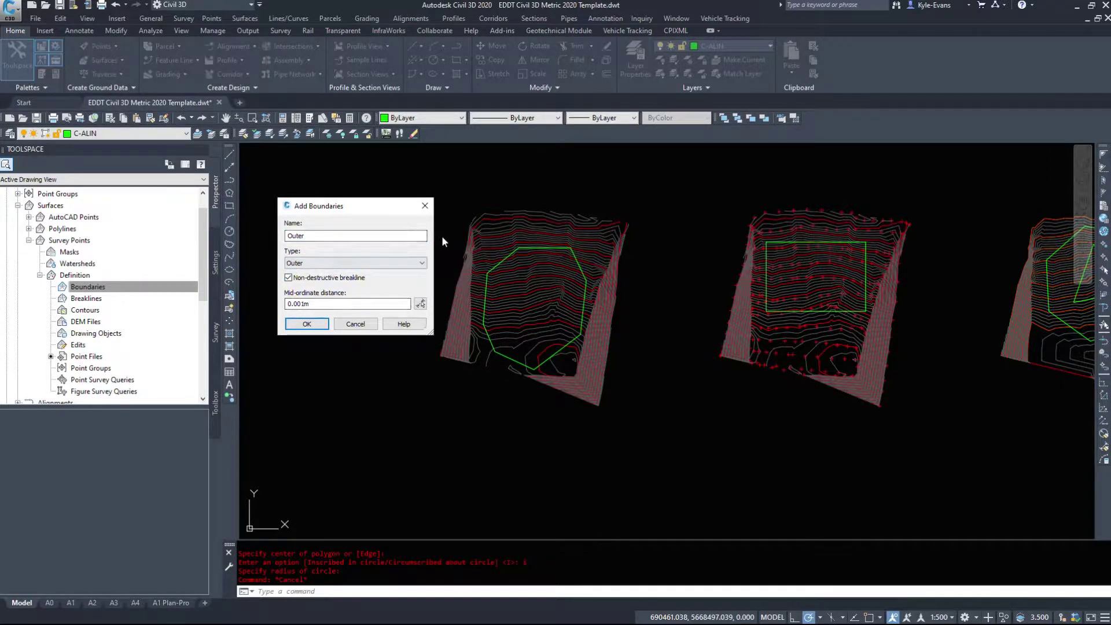
pyautogui.click(294, 279)
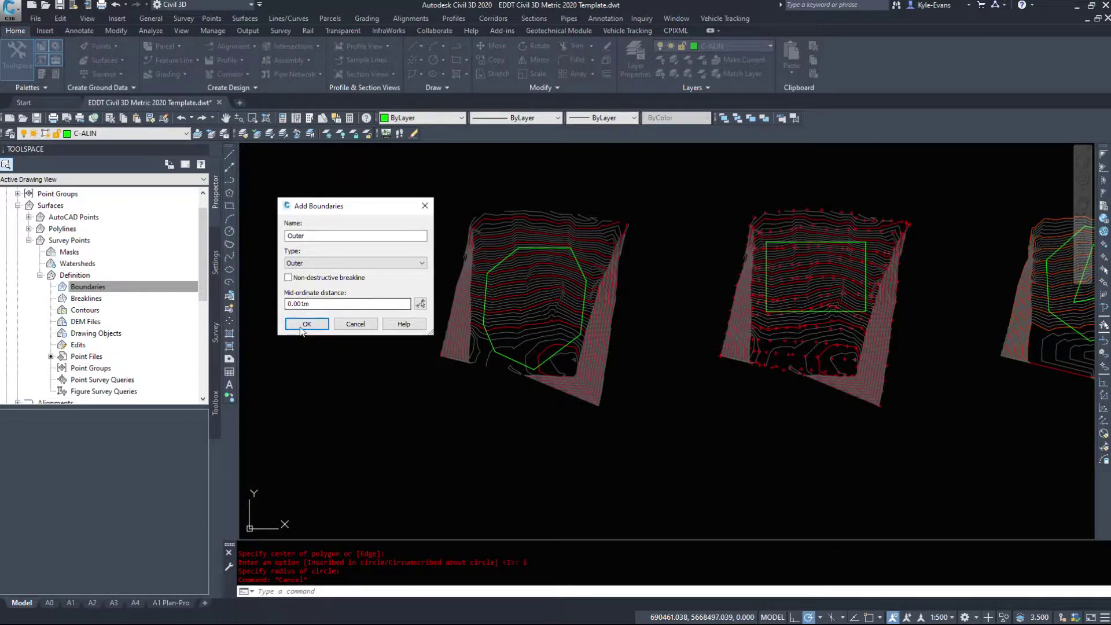
pyautogui.click(319, 237)
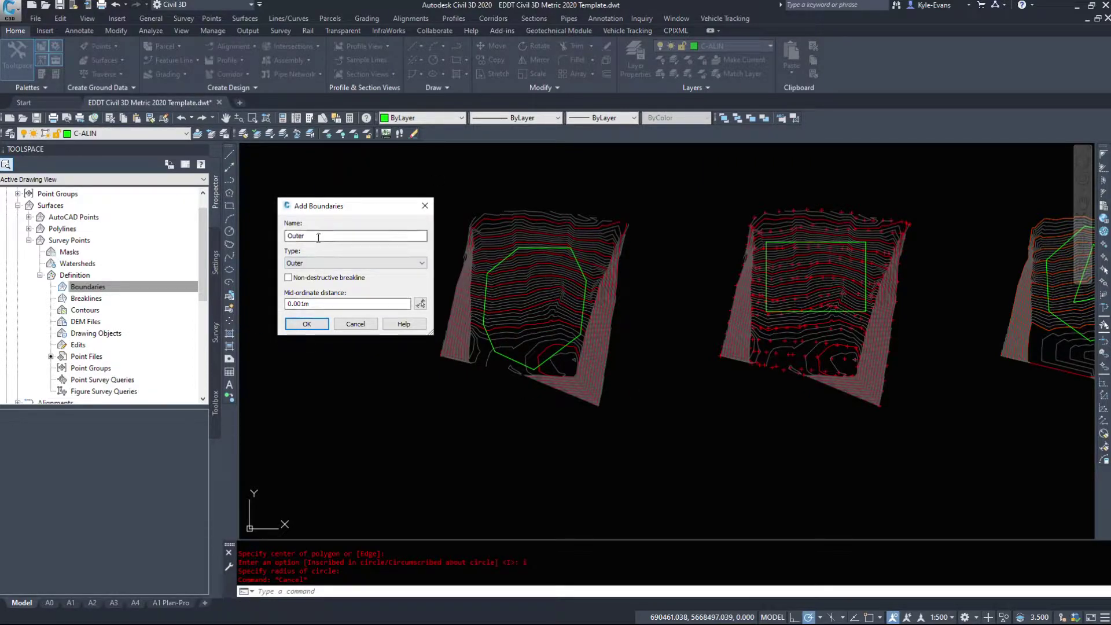
pyautogui.click(307, 324)
pyautogui.click(511, 255)
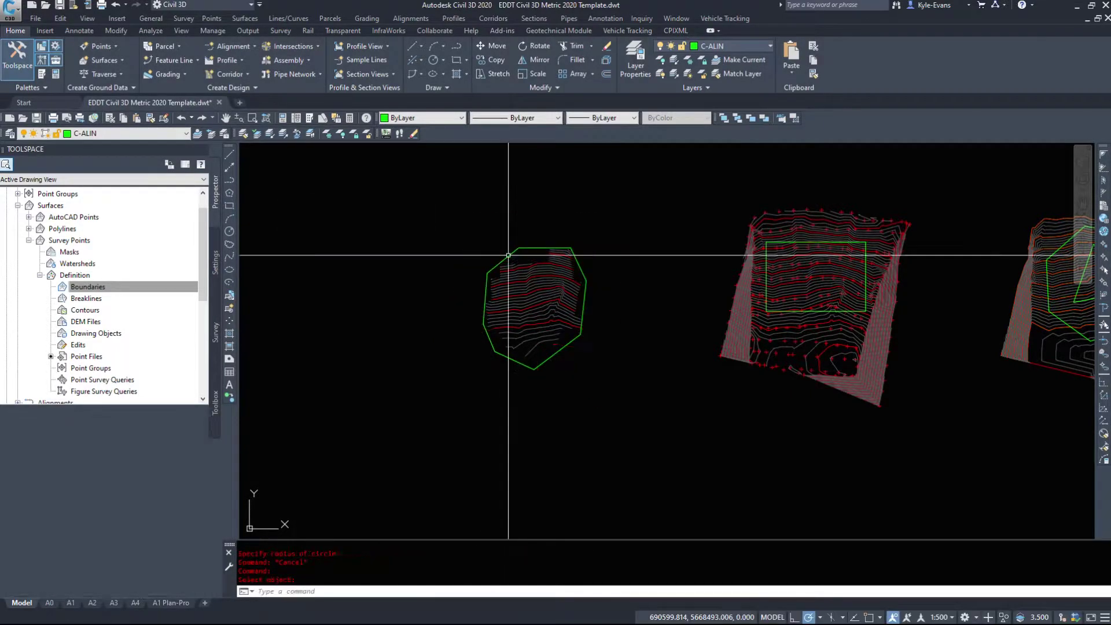
# Step: Highlight the Survey Points surface and examine how its contours end at the outer boundary
pyautogui.scroll(4, 438, 317)
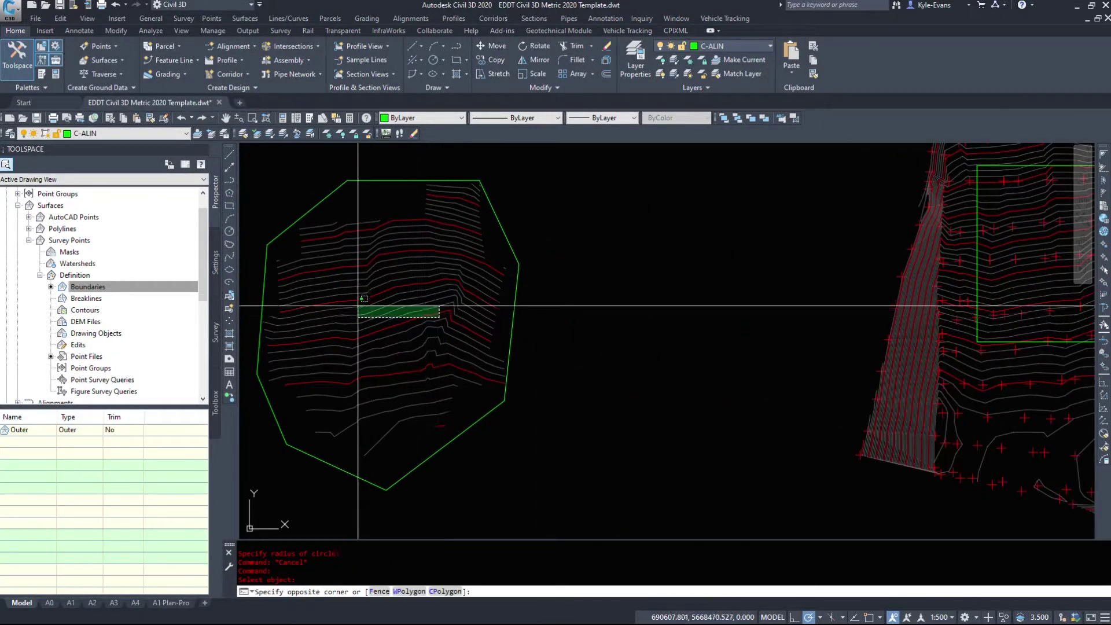
pyautogui.click(438, 317)
pyautogui.click(366, 443)
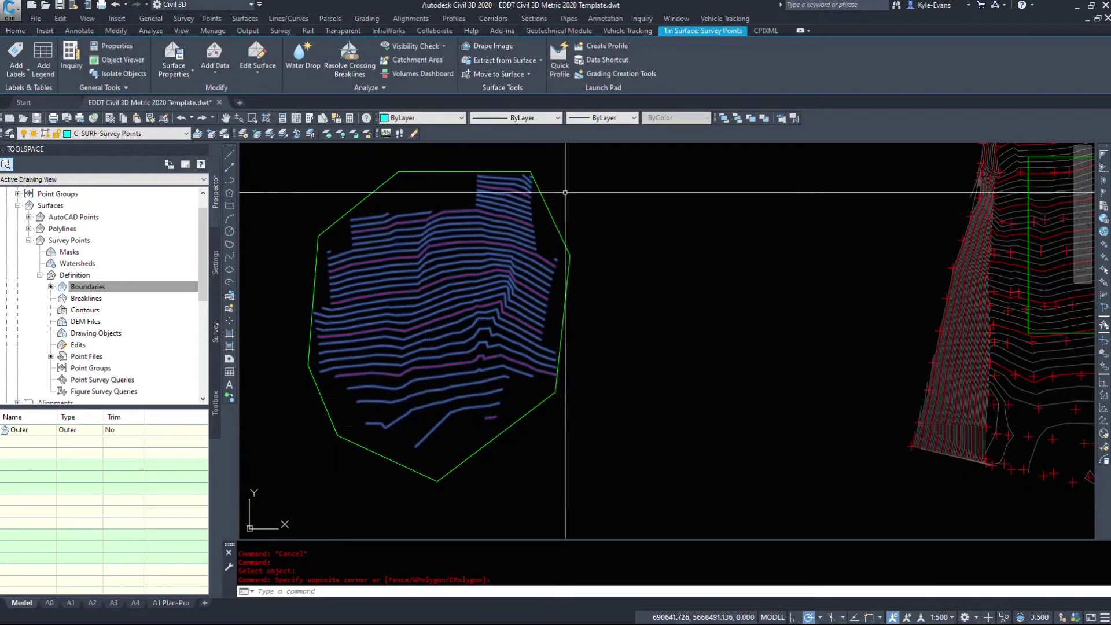
pyautogui.scroll(-4, 515, 440)
pyautogui.press('Escape')
pyautogui.scroll(-3, 637, 354)
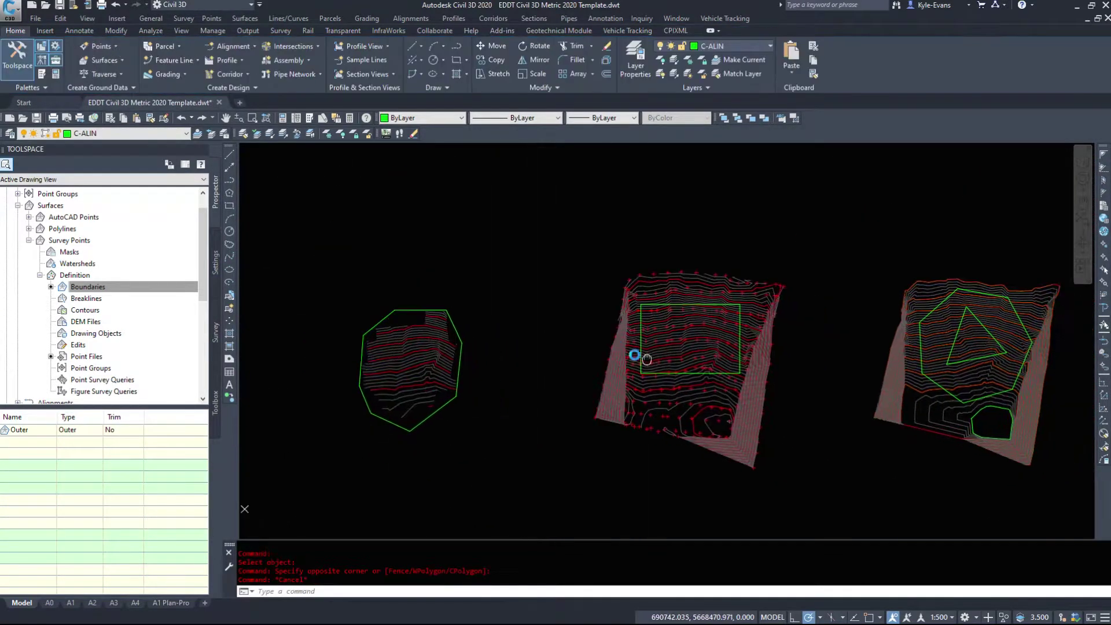
pyautogui.scroll(3, 674, 367)
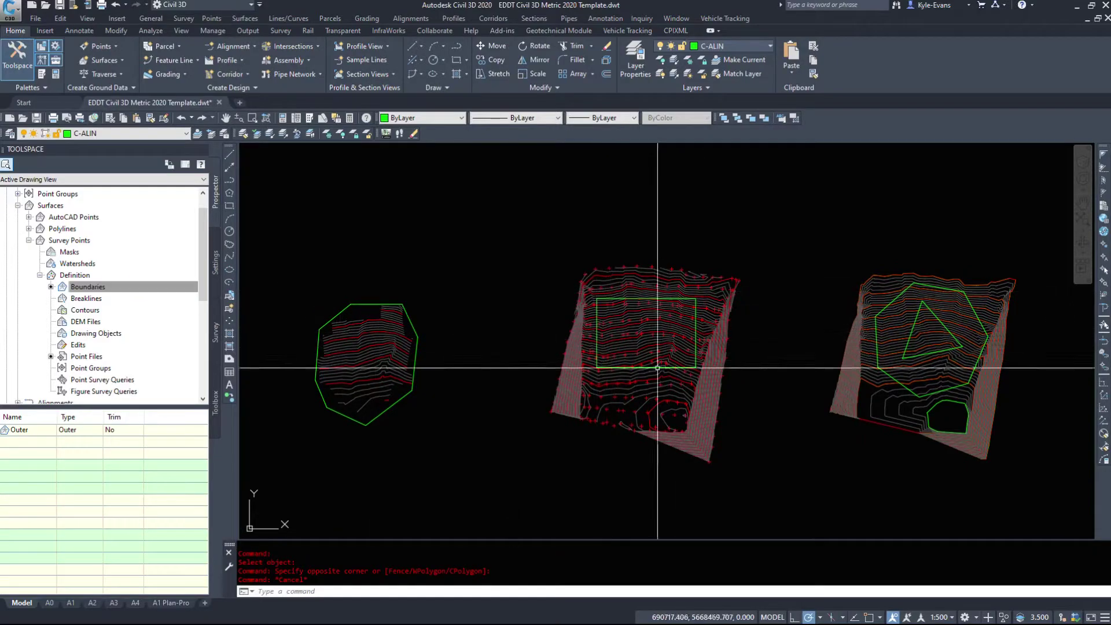
# Step: Add a Hide boundary with non-destructive breakline to the AutoCAD Points surface from the rectangle, leaving its name blank
pyautogui.click(29, 240)
pyautogui.click(29, 217)
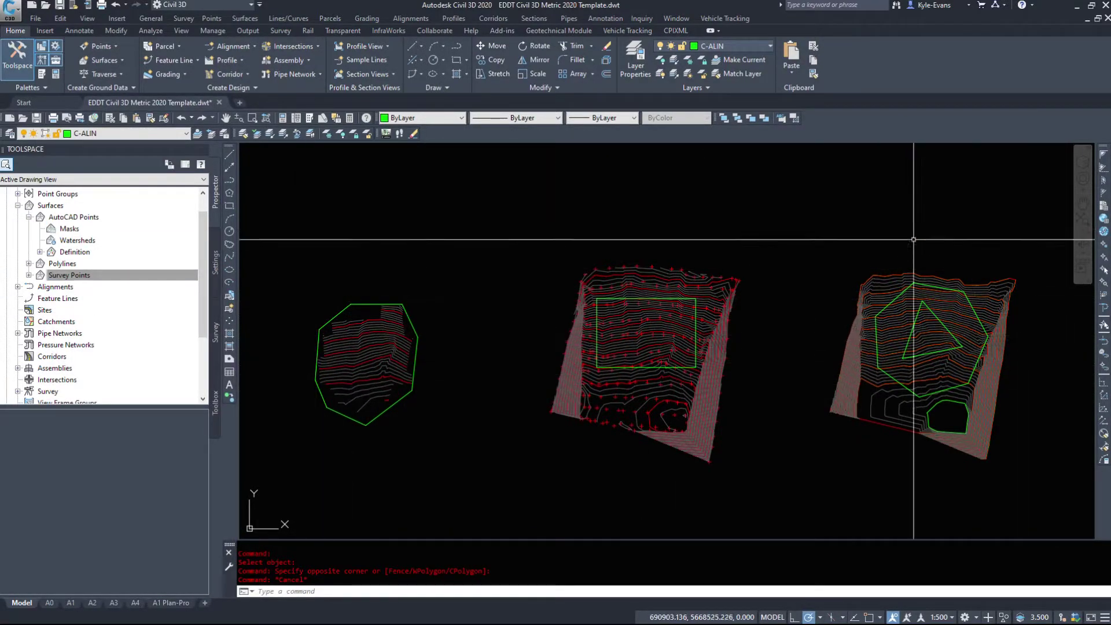
pyautogui.moveTo(746, 376); pyautogui.dragTo(611, 301, button='middle')
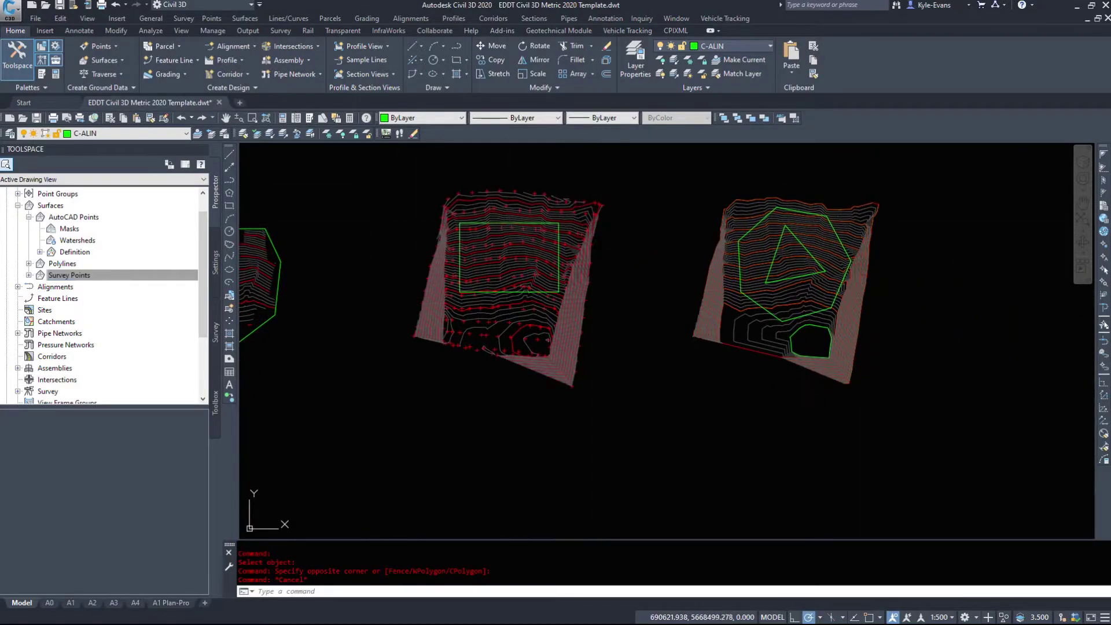
pyautogui.click(40, 251)
pyautogui.click(87, 264)
pyautogui.rightClick(99, 263)
pyautogui.click(115, 271)
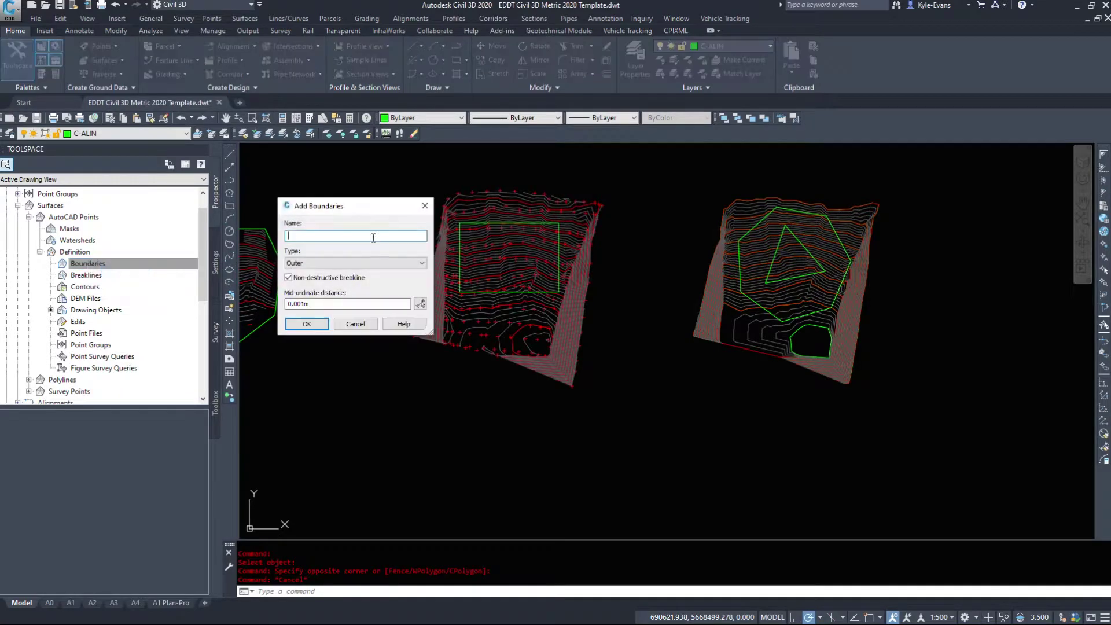
pyautogui.click(318, 263)
pyautogui.click(312, 289)
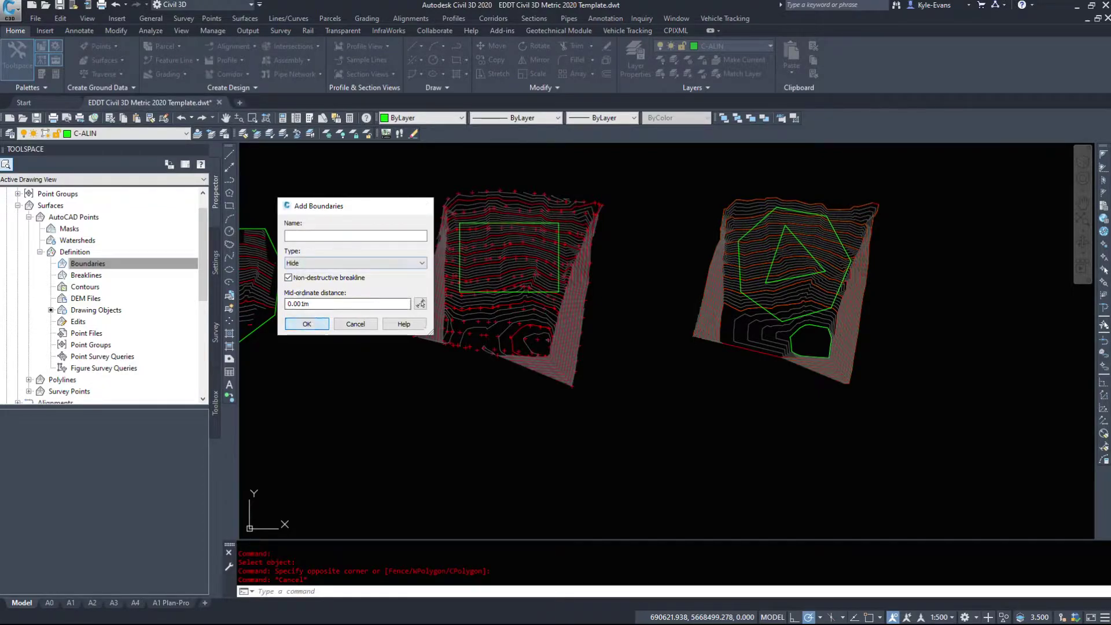
pyautogui.press('Return')
pyautogui.click(491, 226)
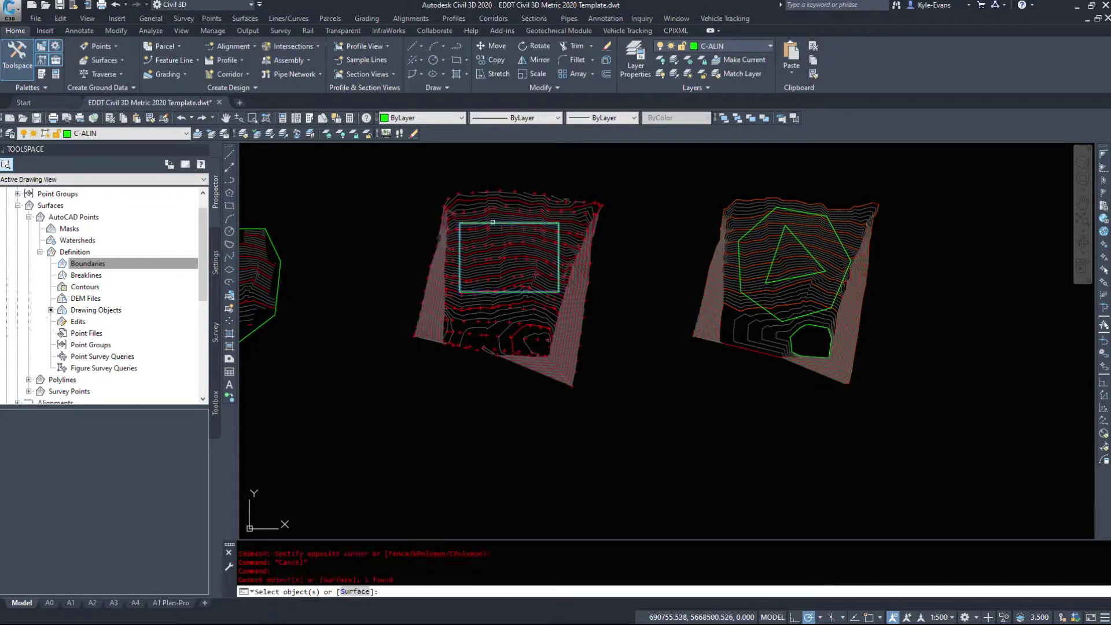
pyautogui.rightClick(519, 255)
pyautogui.click(582, 264)
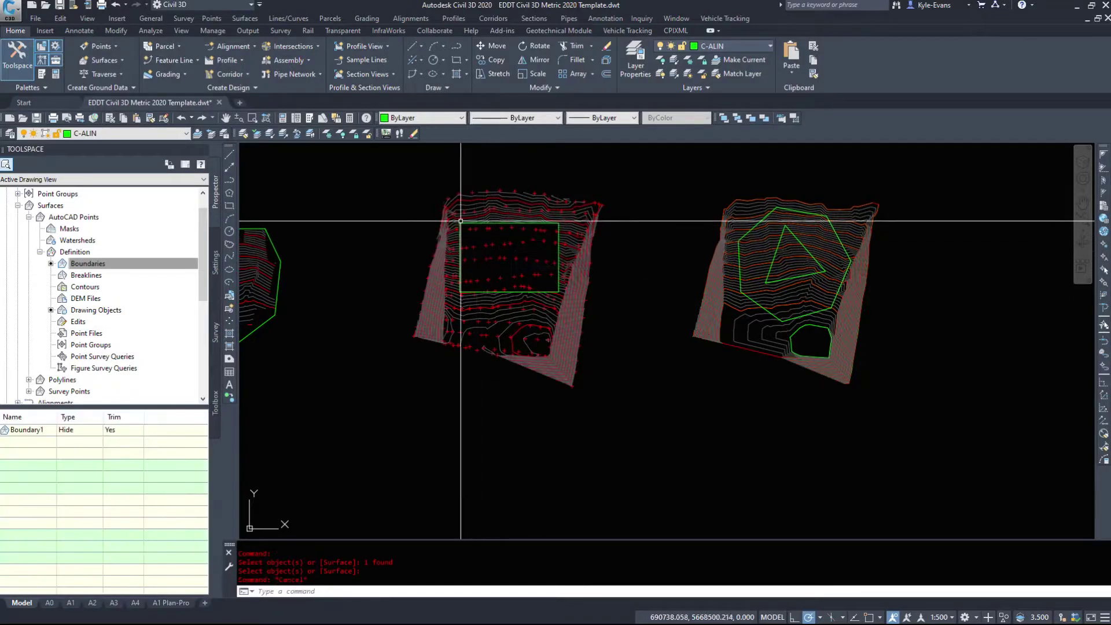
# Step: Examine the AutoCAD Points surface with its hidden rectangular area in 3D in the Object Viewer
pyautogui.scroll(5, 529, 277)
pyautogui.click(528, 277)
pyautogui.rightClick(537, 244)
pyautogui.click(576, 477)
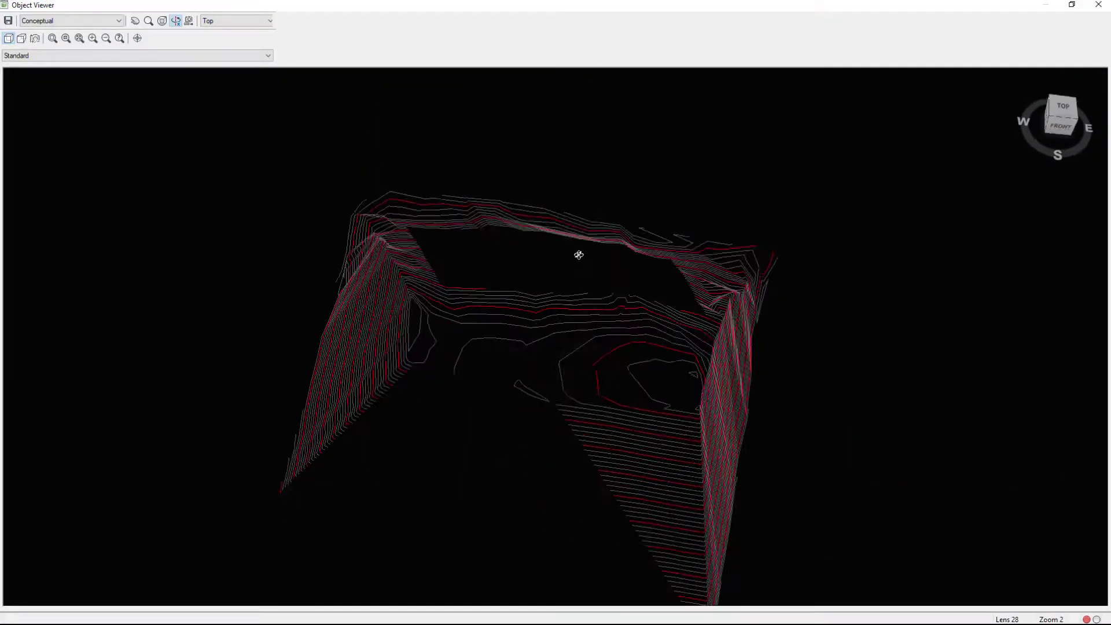
pyautogui.moveTo(675, 366); pyautogui.dragTo(717, 235)
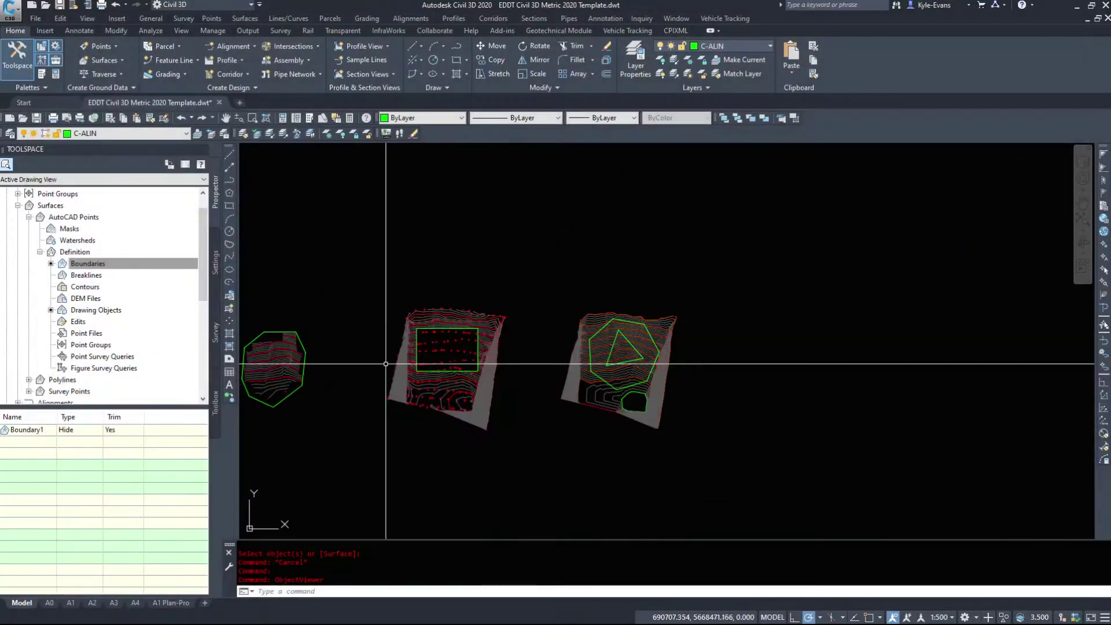
# Step: Examine the Survey Points surface with its outer boundary in 3D in the Object Viewer
pyautogui.scroll(2, 482, 364)
pyautogui.click(370, 327)
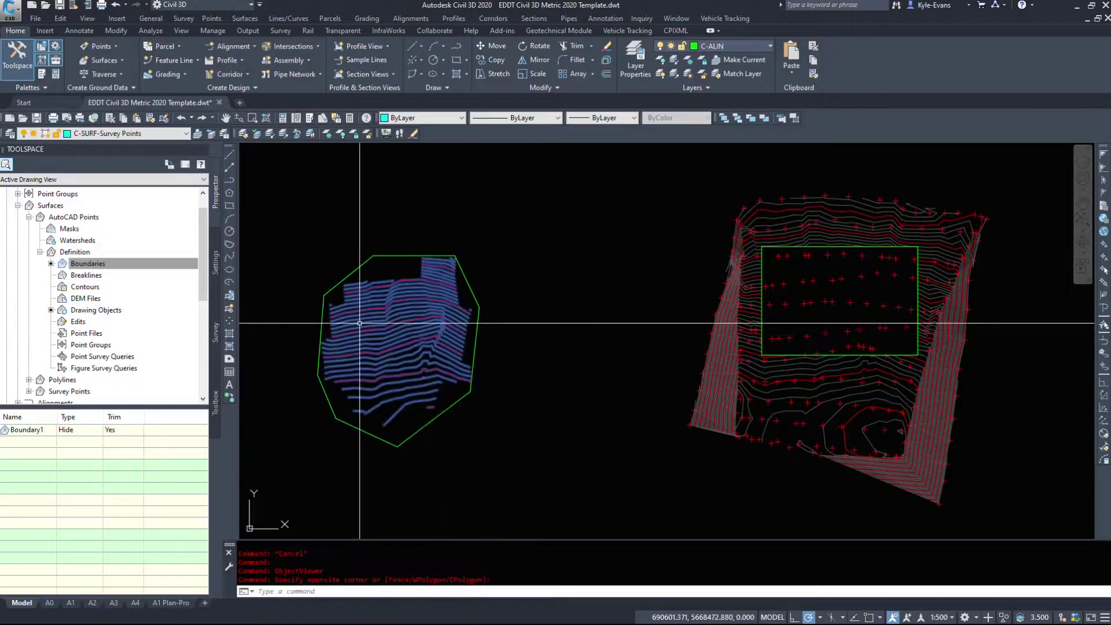
pyautogui.rightClick(361, 322)
pyautogui.click(405, 482)
pyautogui.moveTo(471, 471)
pyautogui.mouseDown()
pyautogui.moveTo(469, 347)
pyautogui.moveTo(561, 354)
pyautogui.moveTo(607, 384)
pyautogui.moveTo(492, 446)
pyautogui.moveTo(566, 342)
pyautogui.mouseUp()
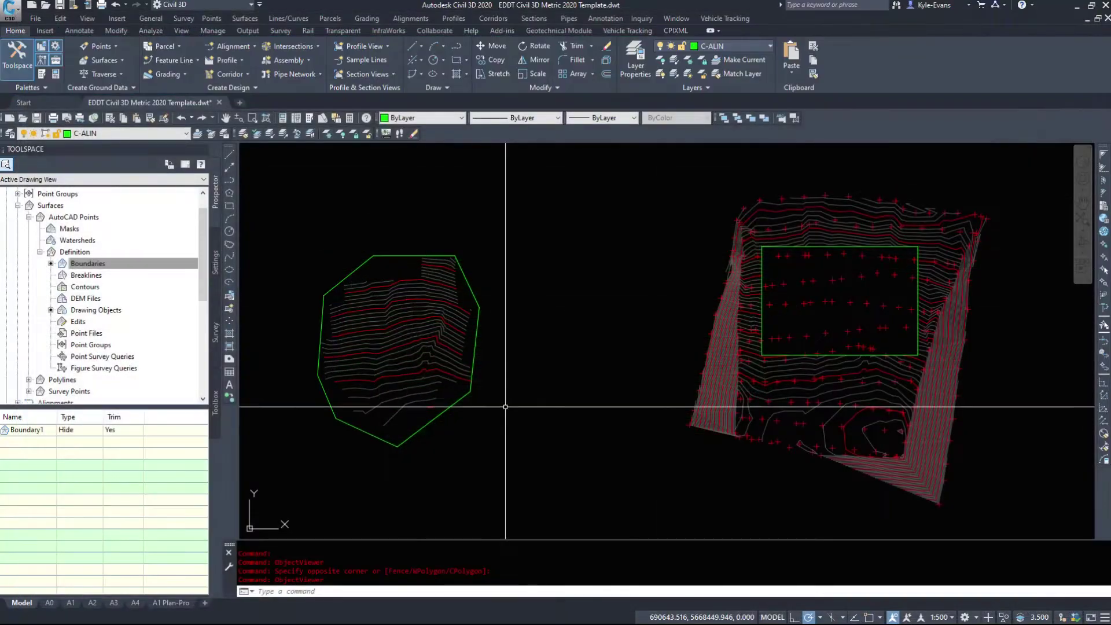
pyautogui.scroll(2, 454, 397)
pyautogui.scroll(-2, 713, 405)
pyautogui.moveTo(713, 405); pyautogui.dragTo(341, 405, button='middle')
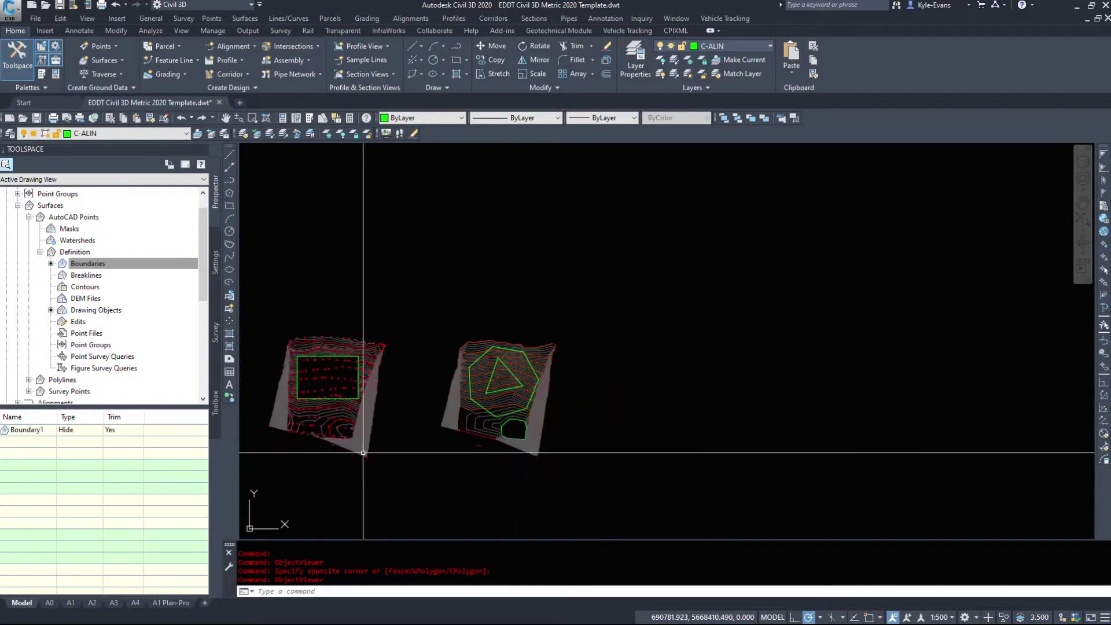
pyautogui.scroll(4, 499, 409)
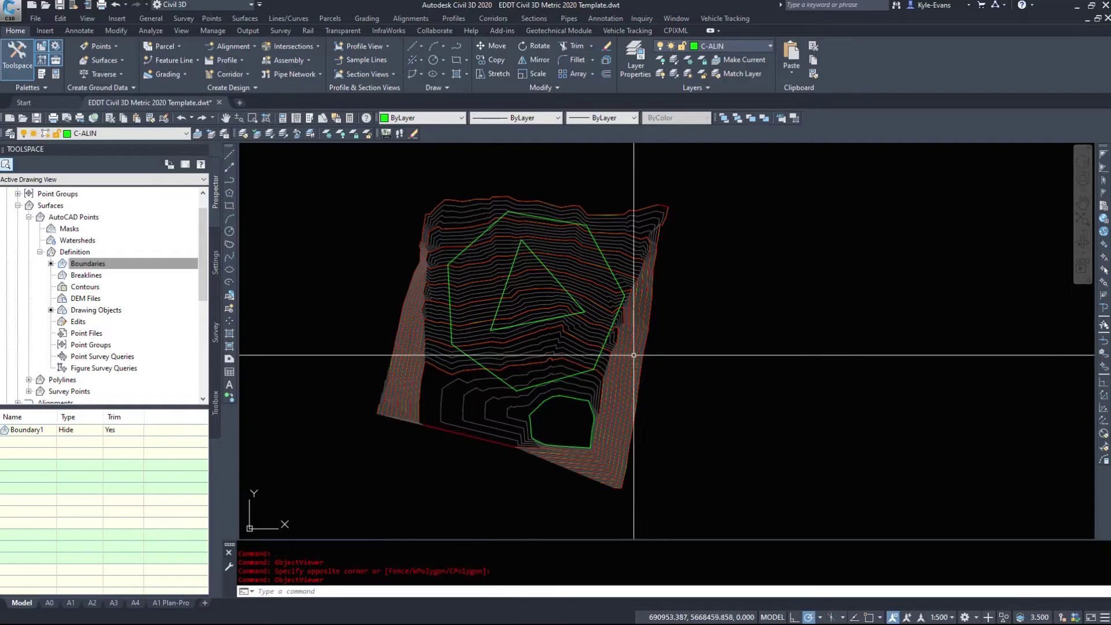
# Step: Add an Outer boundary named Outer Boundary with non-destructive breakline to the Polylines surface from the large seven-sided polygon
pyautogui.click(29, 217)
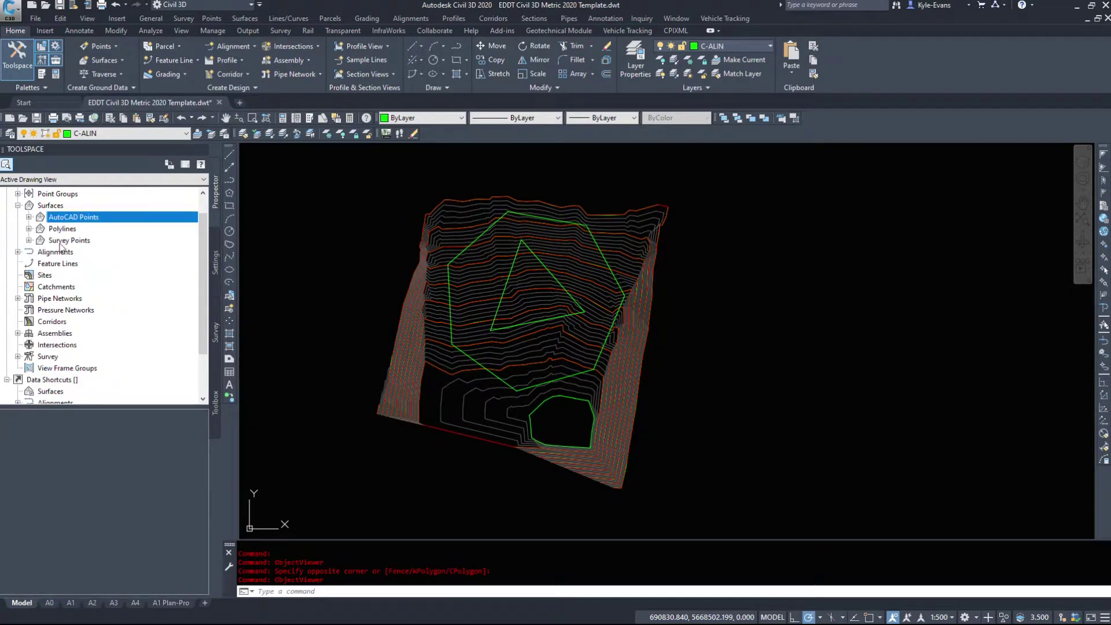
pyautogui.click(29, 229)
pyautogui.click(40, 263)
pyautogui.click(87, 276)
pyautogui.rightClick(87, 275)
pyautogui.click(116, 283)
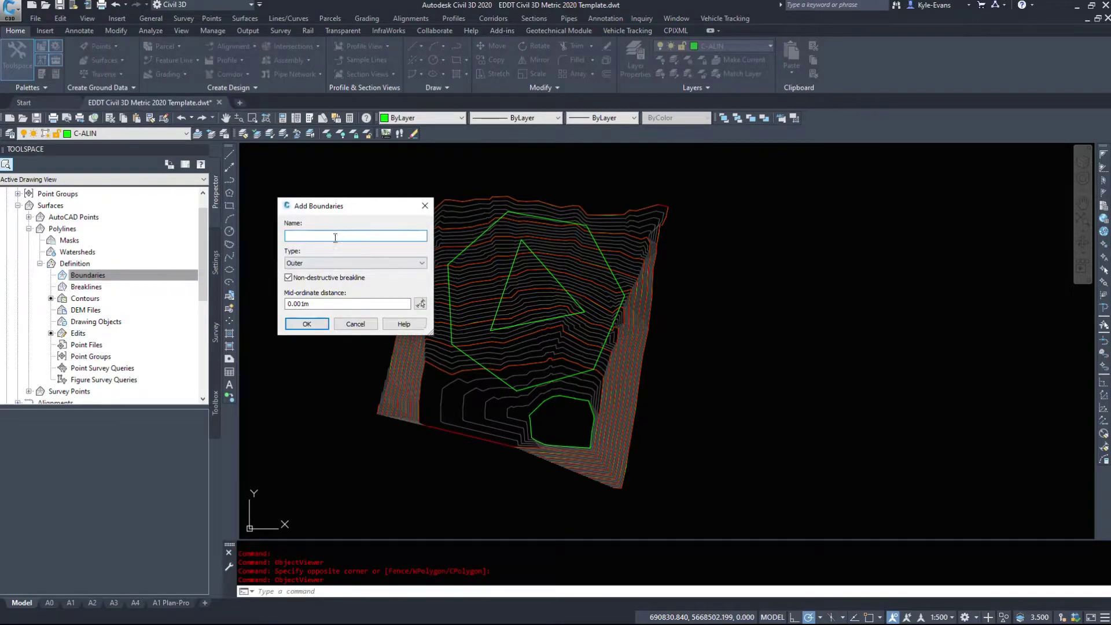
pyautogui.write('Outer')
pyautogui.click(306, 323)
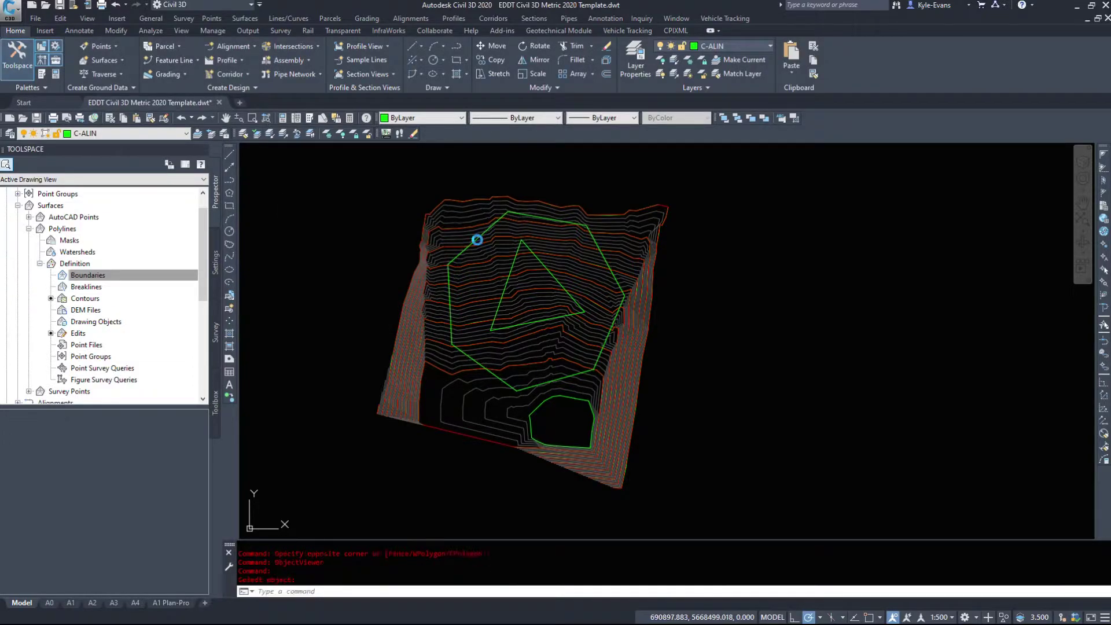
pyautogui.click(603, 350)
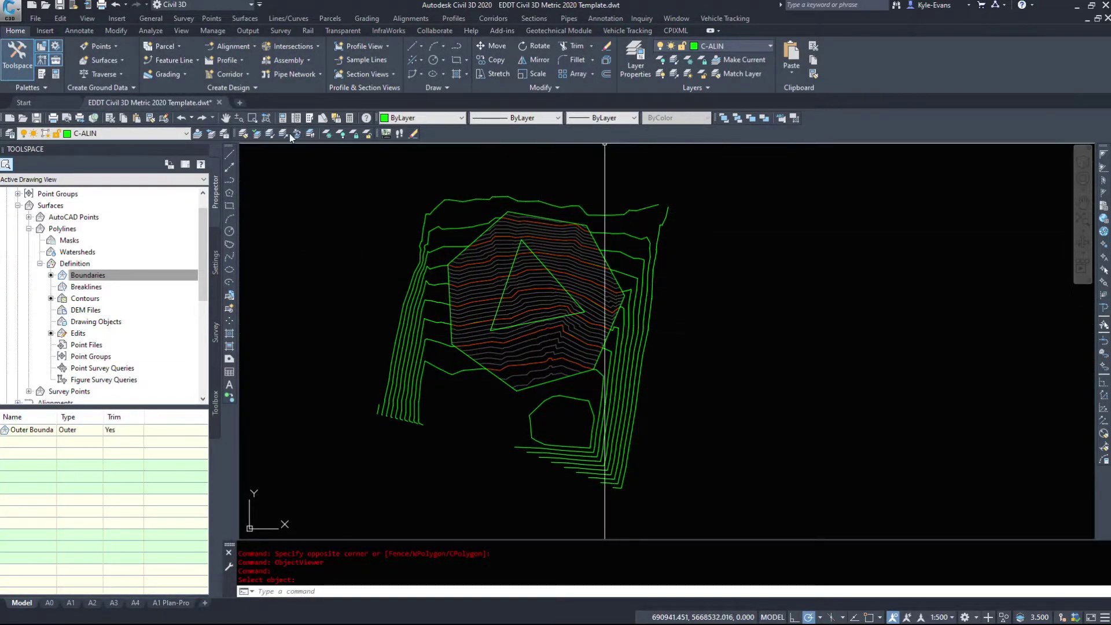
pyautogui.click(328, 134)
pyautogui.click(642, 260)
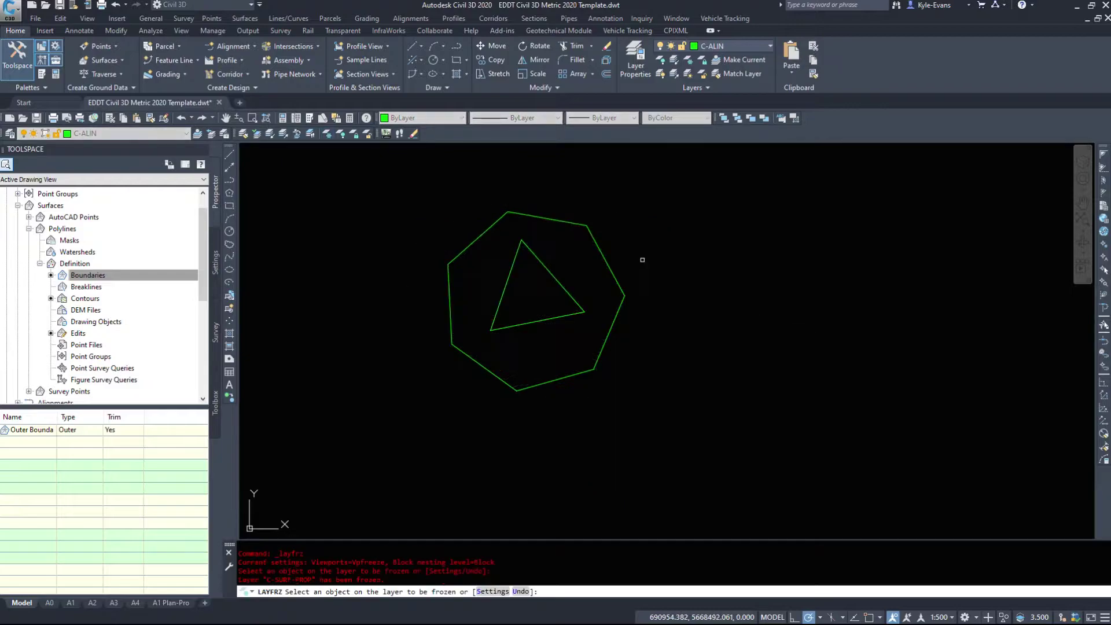
pyautogui.press('Escape')
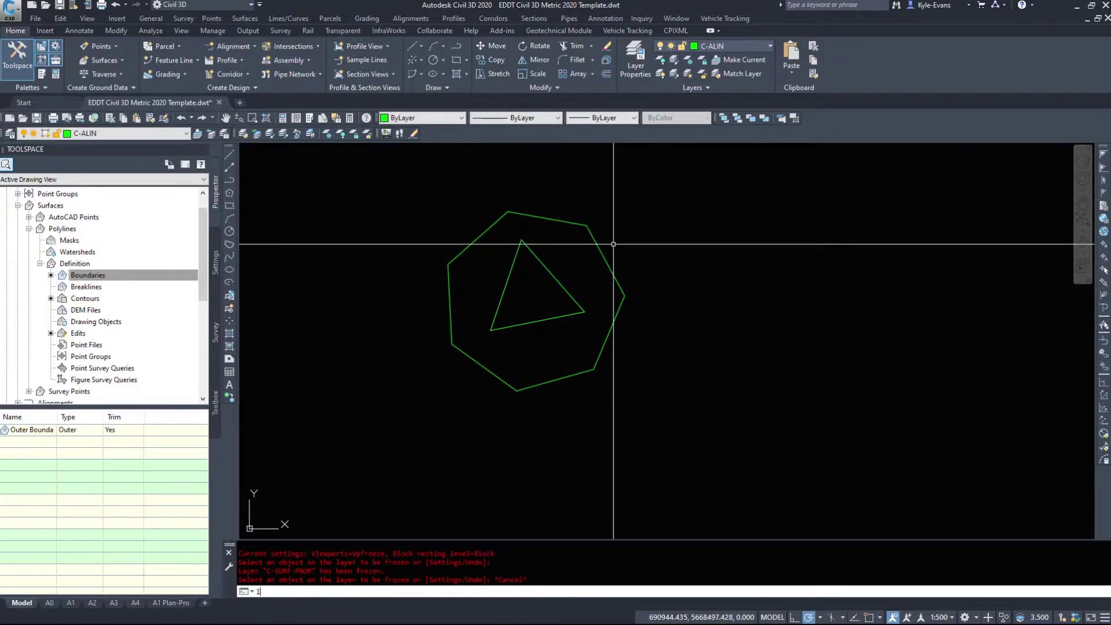
pyautogui.write('layerp')
pyautogui.press('Return')
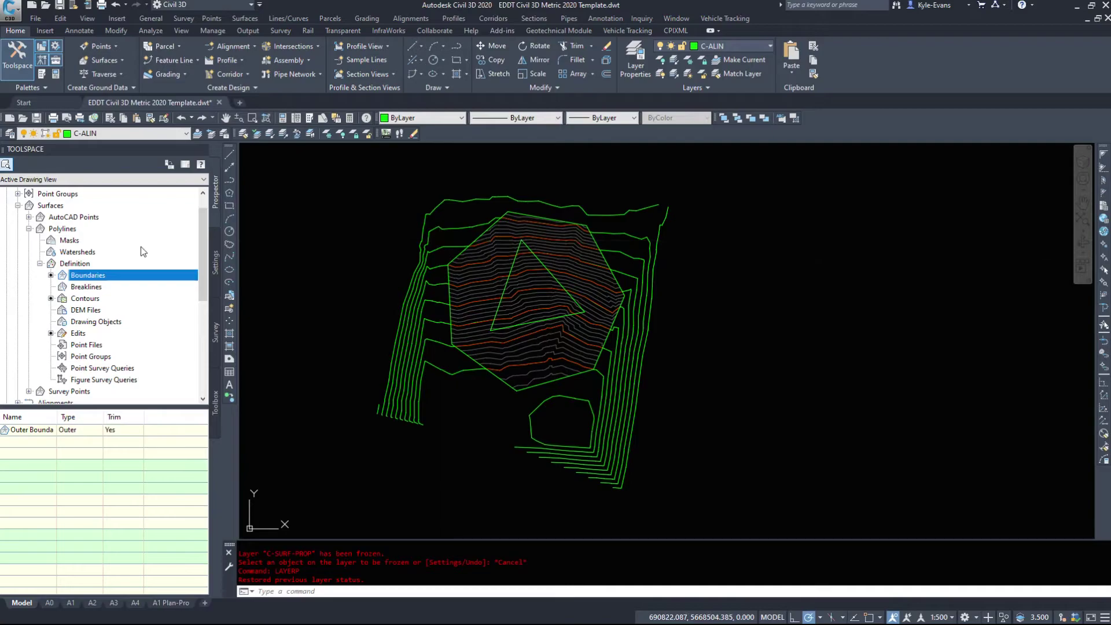
# Step: Add an unnamed Hide boundary to the Polylines surface from the triangle and highlight the surface
pyautogui.rightClick(90, 277)
pyautogui.click(109, 281)
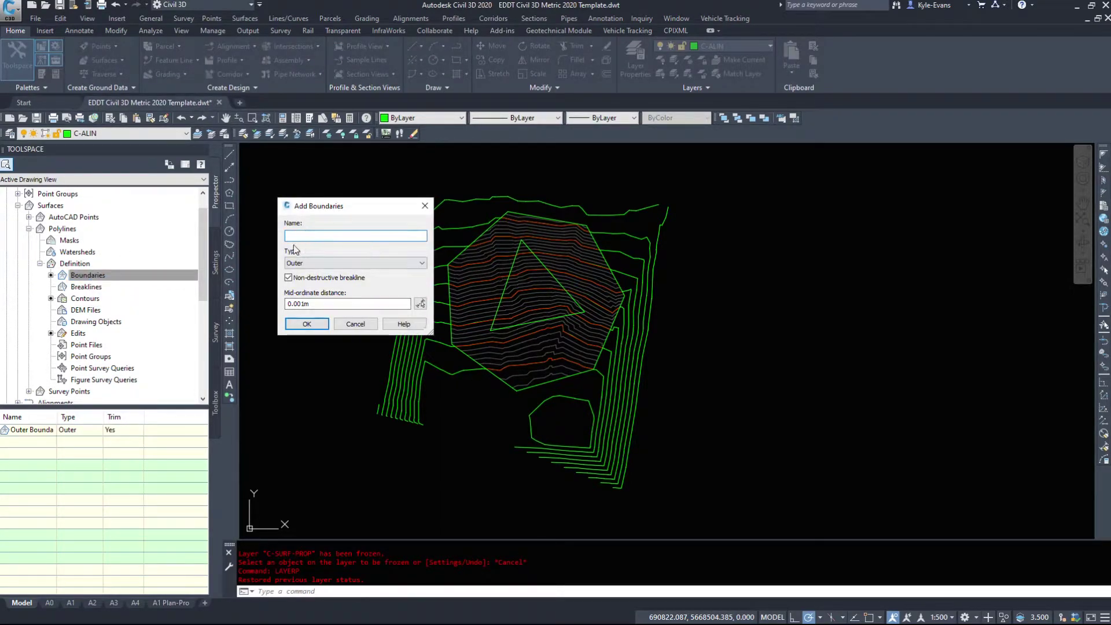
pyautogui.click(339, 262)
pyautogui.click(321, 288)
pyautogui.click(307, 323)
pyautogui.click(504, 275)
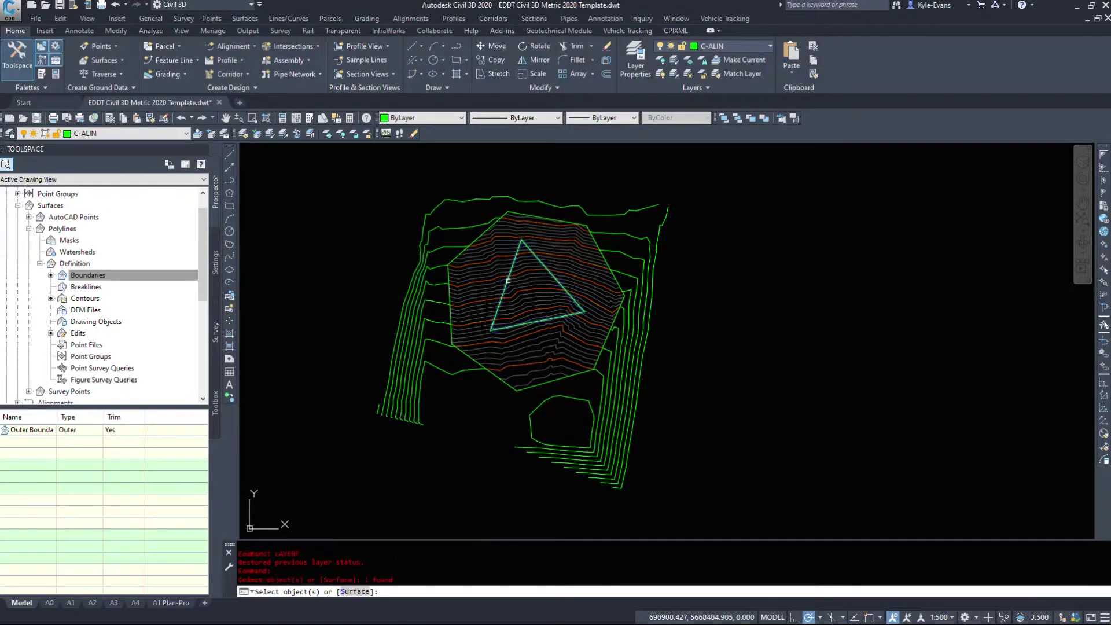
pyautogui.rightClick(652, 305)
pyautogui.click(682, 314)
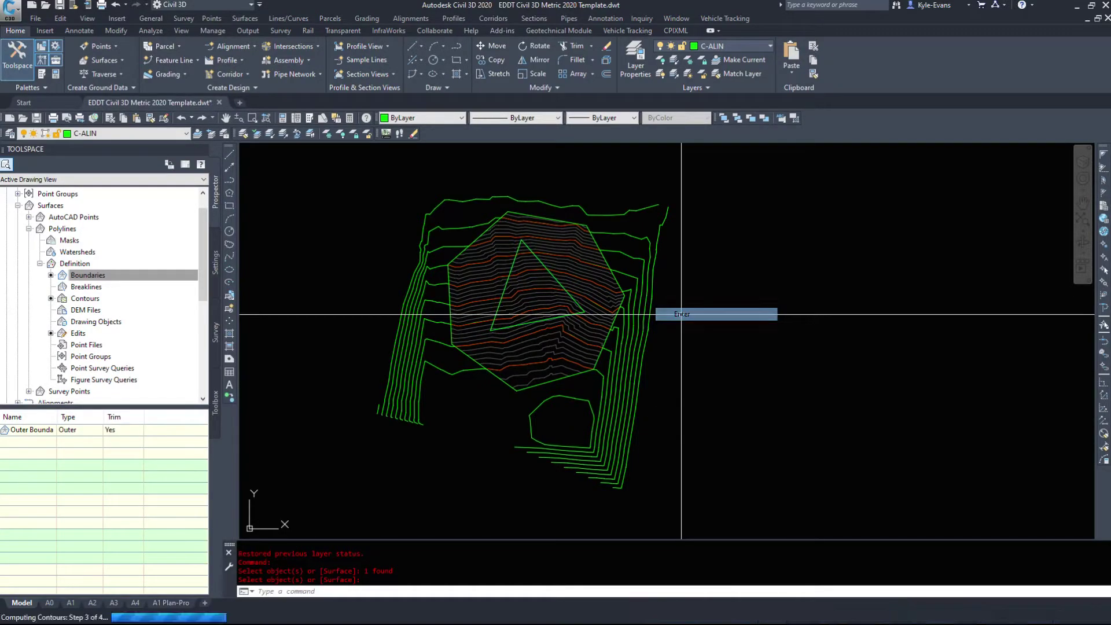
pyautogui.click(571, 249)
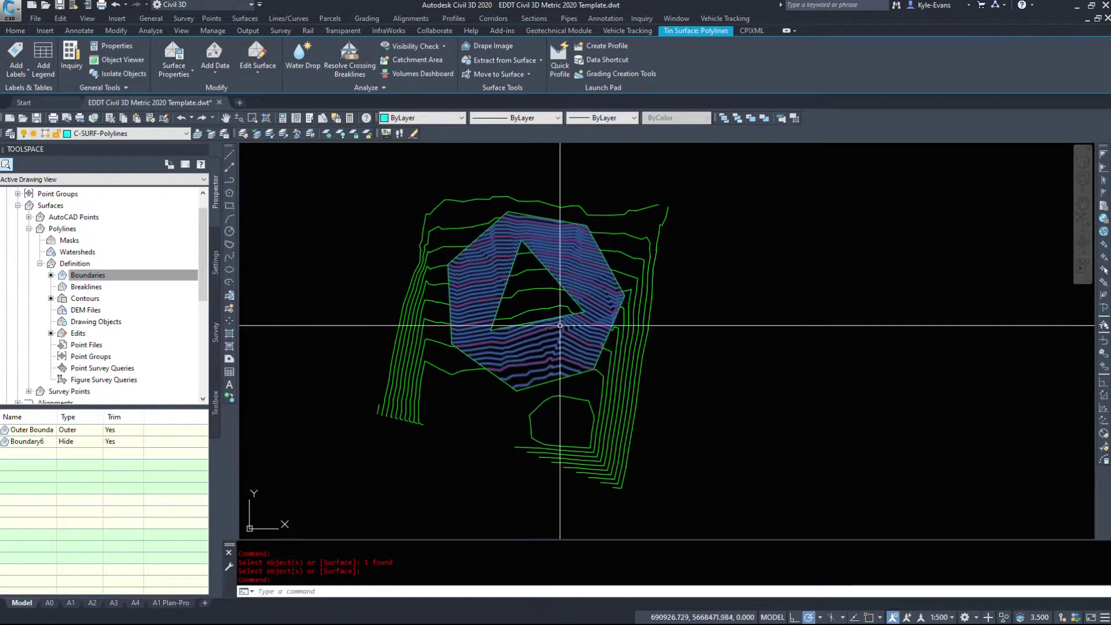
pyautogui.press('Escape')
# Step: Remove both the Outer and the Hide boundary from the Polylines surface definition
pyautogui.rightClick(29, 433)
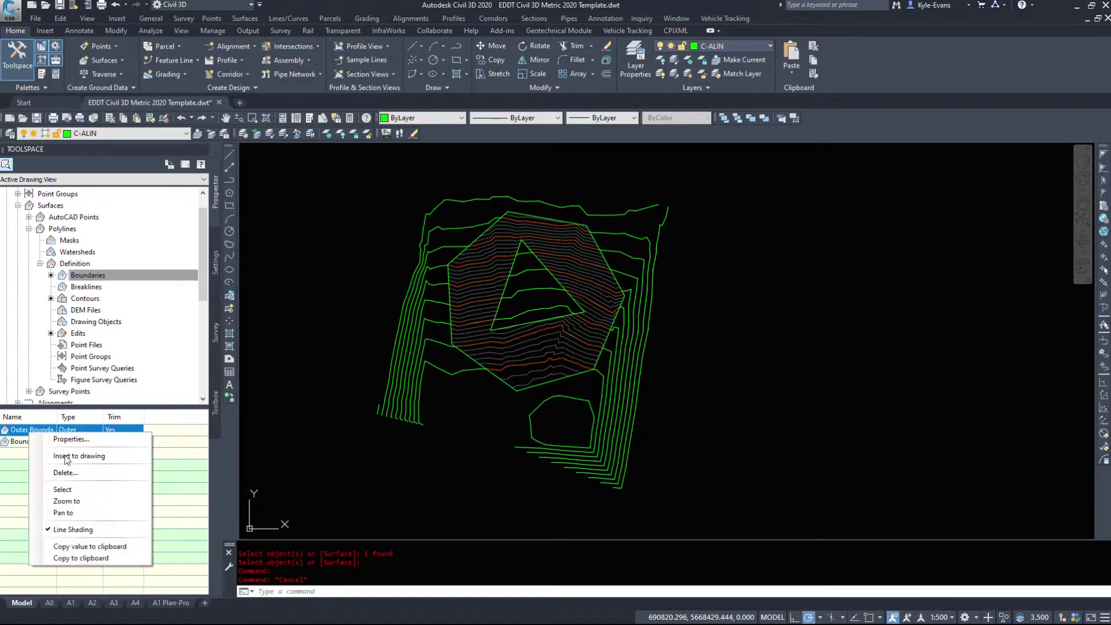
pyautogui.click(70, 476)
pyautogui.click(597, 343)
pyautogui.click(35, 429)
pyautogui.rightClick(45, 429)
pyautogui.click(86, 467)
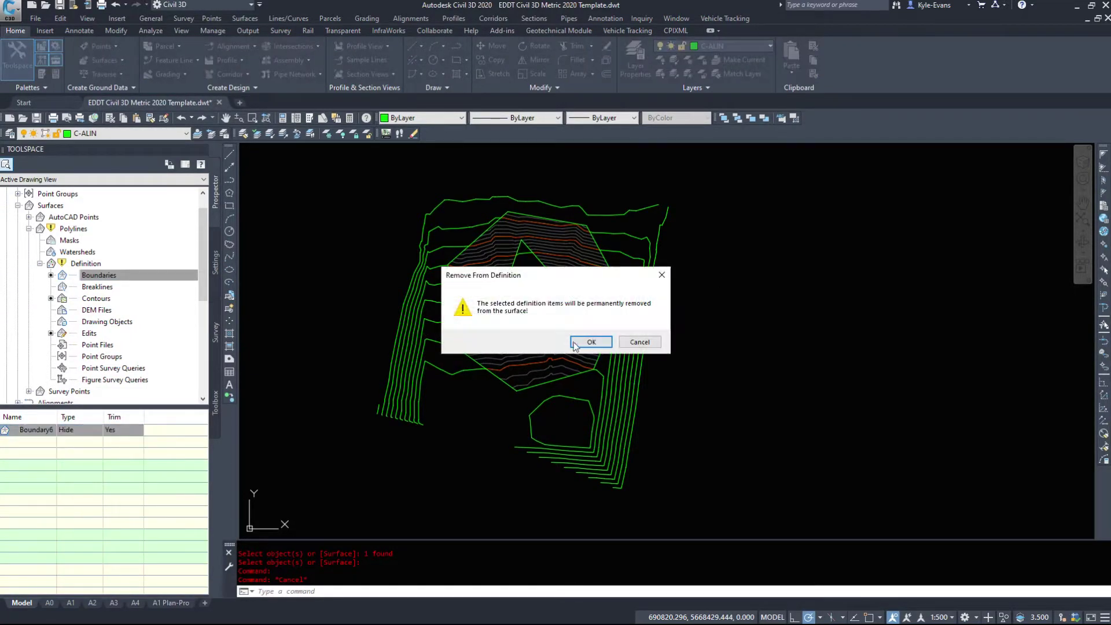
pyautogui.click(602, 340)
# Step: Rebuild the Polylines surface and refresh its boundaries collection
pyautogui.rightClick(68, 221)
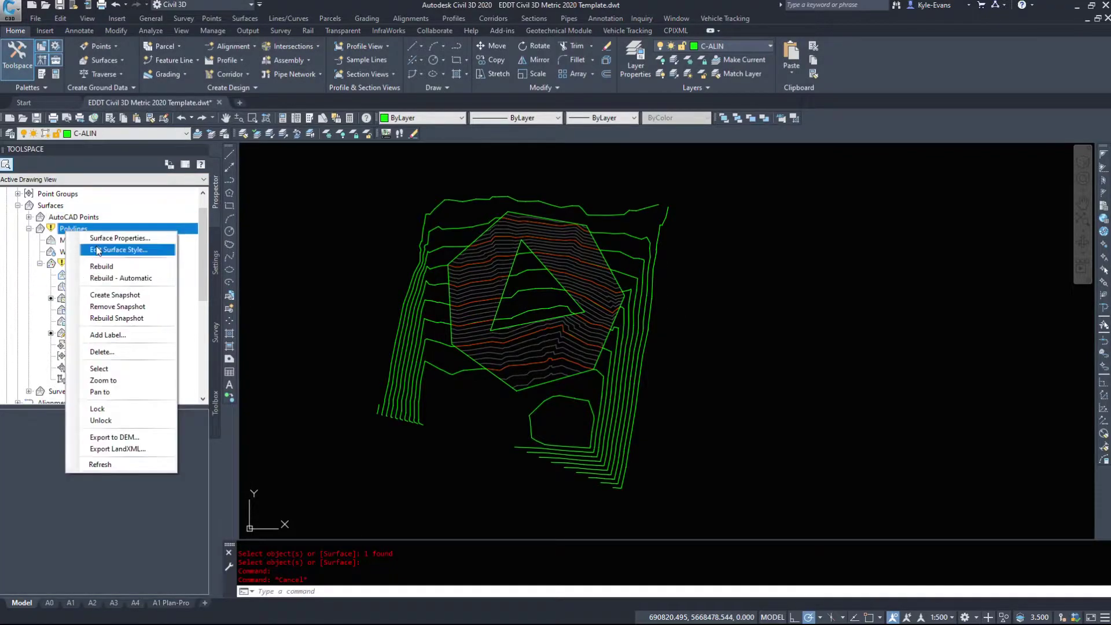
pyautogui.press('Escape')
pyautogui.click(92, 276)
pyautogui.rightClick(93, 280)
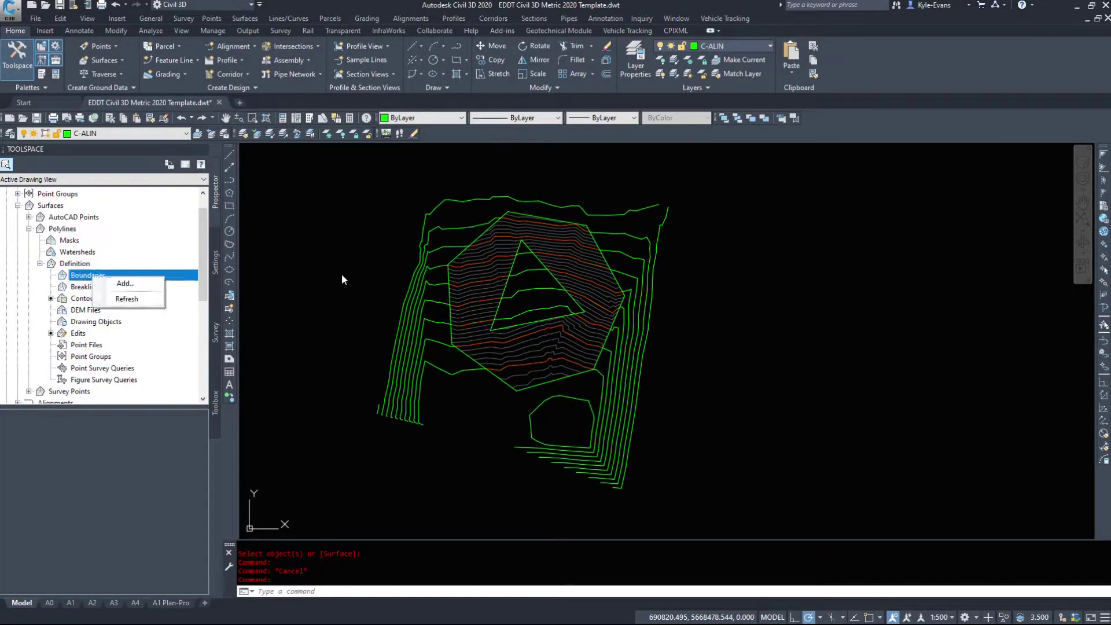
pyautogui.click(123, 296)
# Step: Add a Hide boundary named Hide Boundary with non-destructive breakline to the Polylines surface from the large seven-sided polygon
pyautogui.rightClick(95, 282)
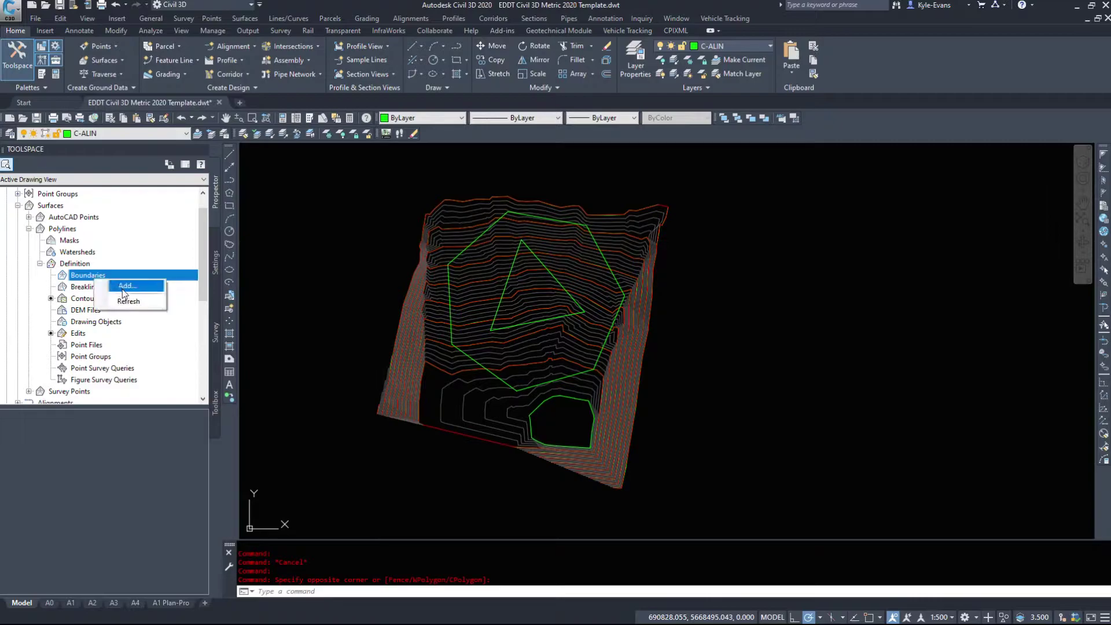
pyautogui.click(123, 284)
pyautogui.click(315, 262)
pyautogui.click(312, 282)
pyautogui.click(314, 263)
pyautogui.click(312, 288)
pyautogui.click(315, 236)
pyautogui.write('H')
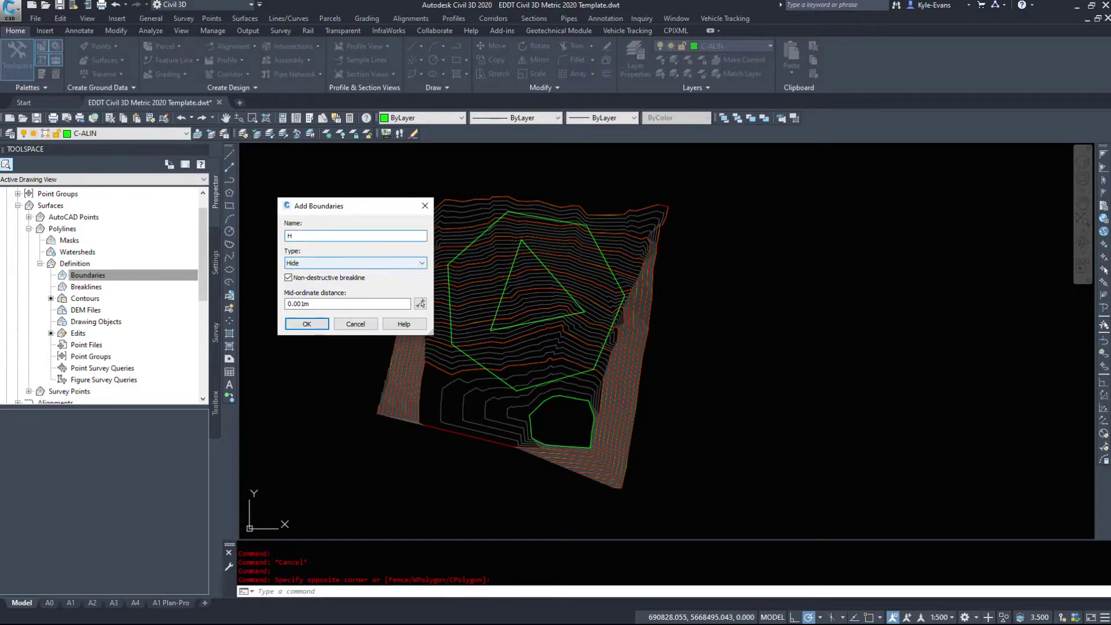
pyautogui.write('ide Boundary')
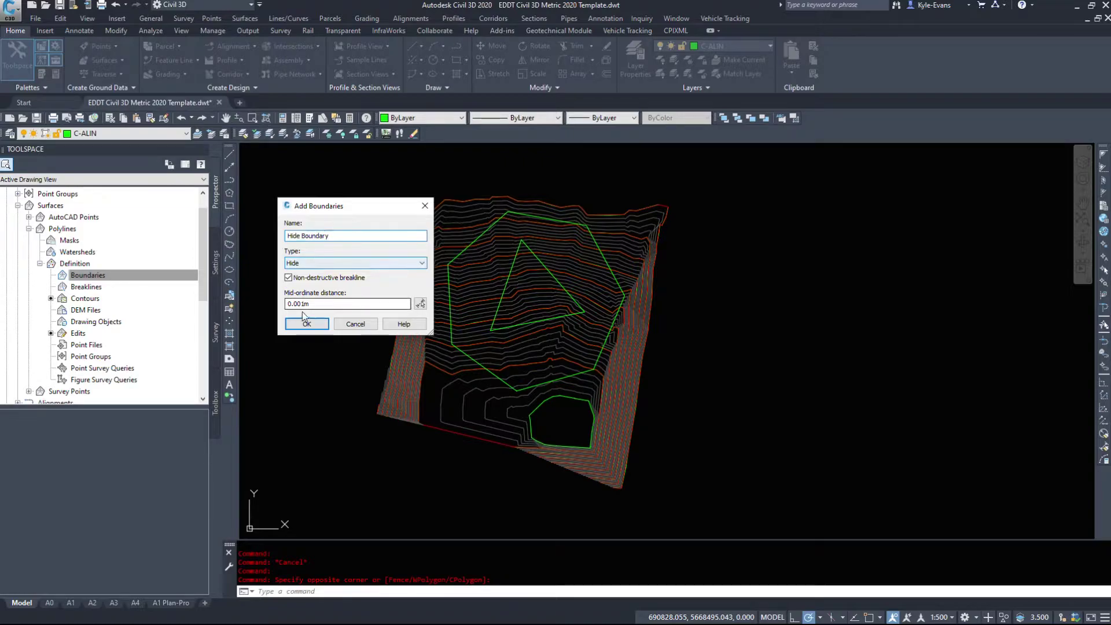
pyautogui.click(306, 323)
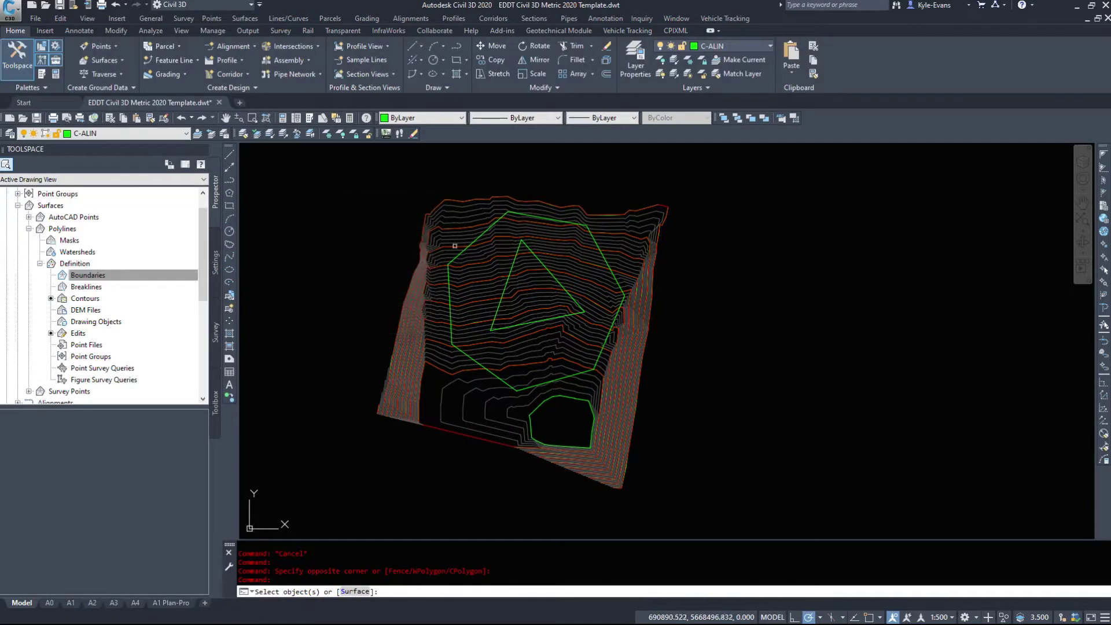
pyautogui.rightClick(352, 236)
pyautogui.click(370, 244)
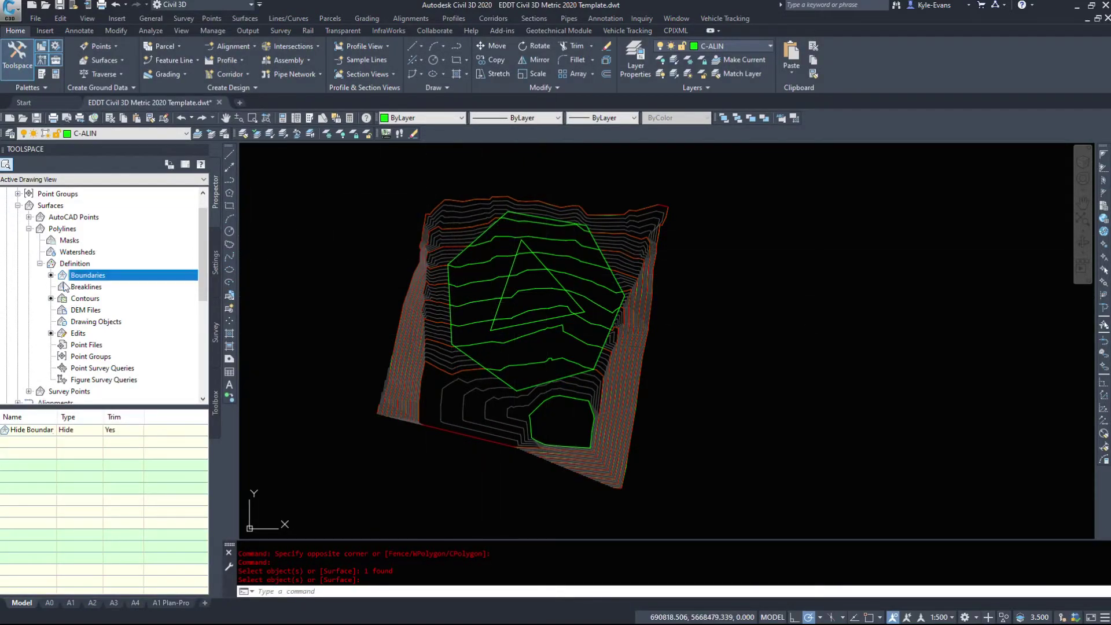
# Step: Add a Show boundary named Show to the Polylines surface from the triangle inside the hidden area
pyautogui.rightClick(96, 275)
pyautogui.click(124, 279)
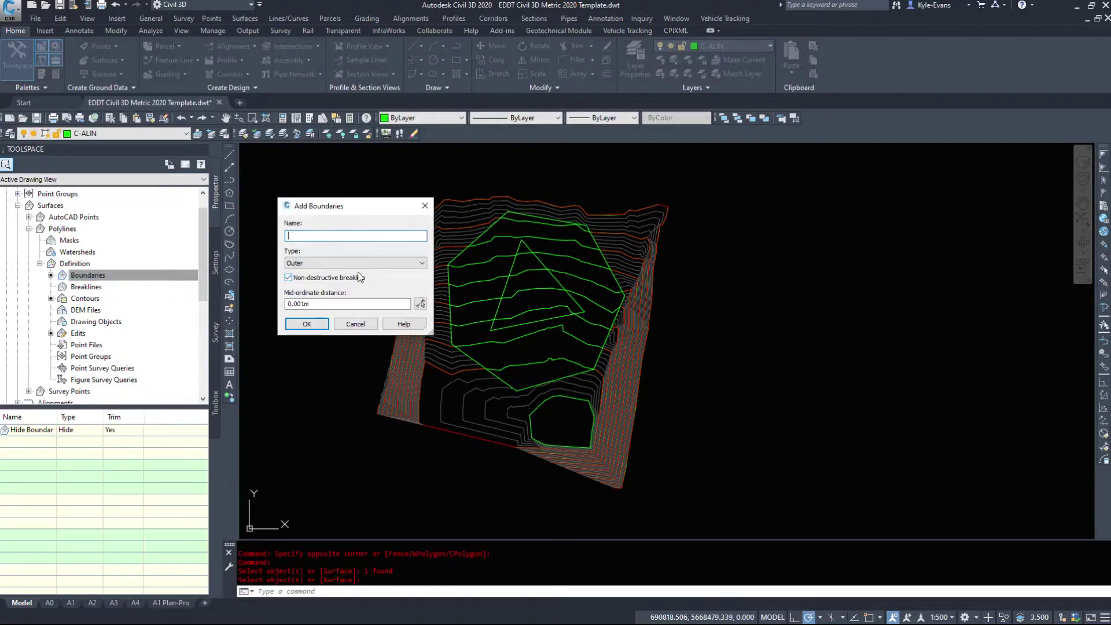
pyautogui.click(317, 263)
pyautogui.click(310, 282)
pyautogui.click(309, 235)
pyautogui.write('Show b')
pyautogui.press('BackSpace')
pyautogui.press('BackSpace')
pyautogui.click(307, 323)
pyautogui.click(506, 287)
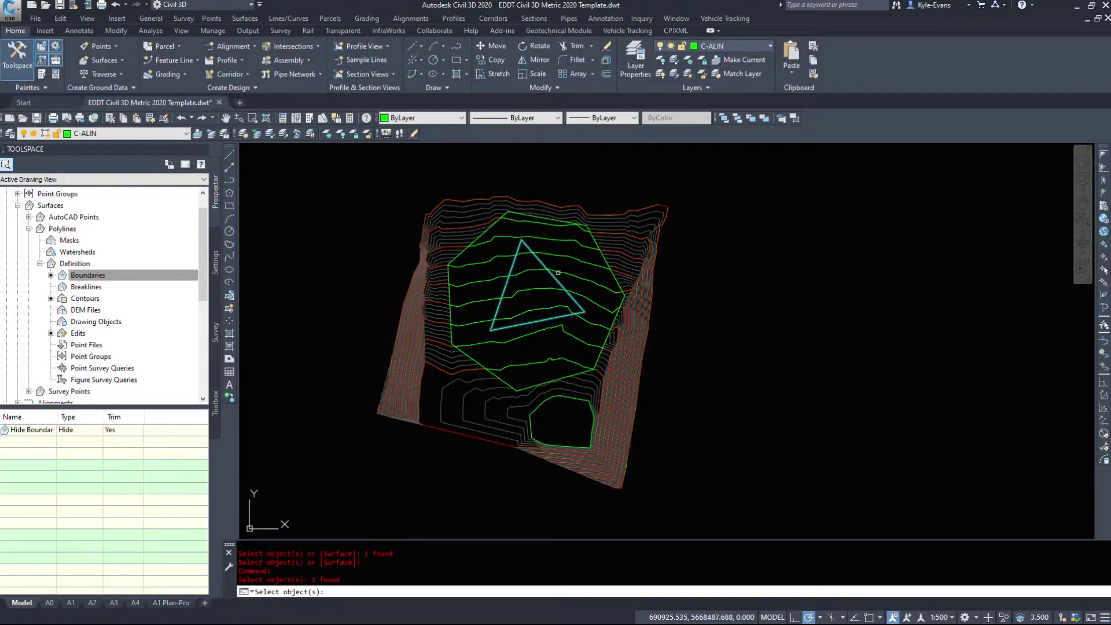
pyautogui.press('Return')
# Step: Examine the Polylines surface with its Hide and Show boundaries in 3D in the Object Viewer
pyautogui.rightClick(660, 388)
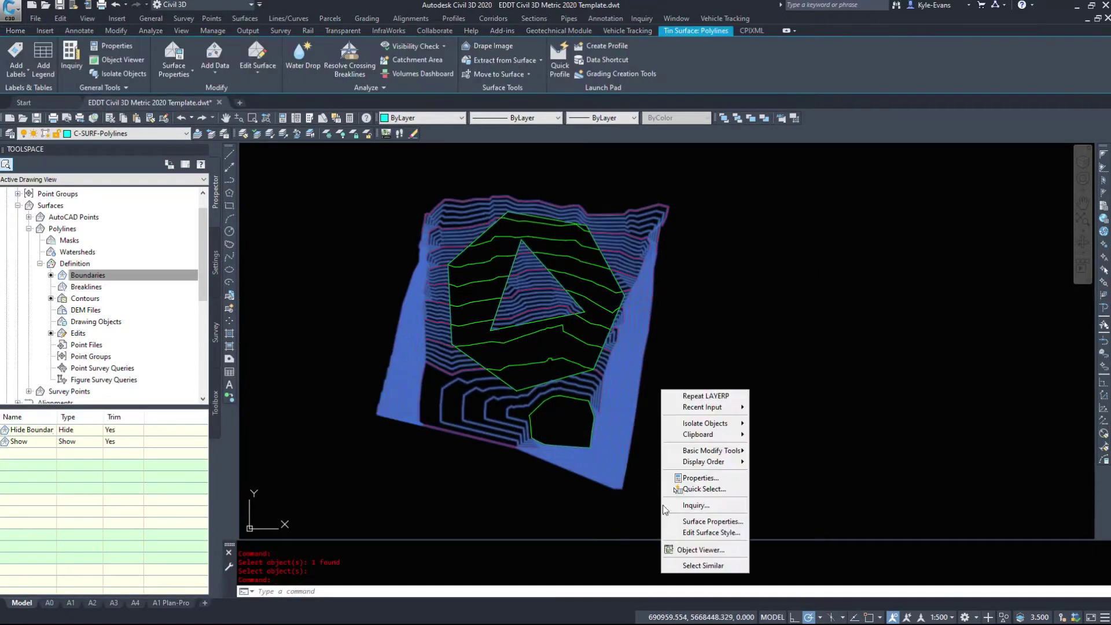
pyautogui.click(697, 551)
pyautogui.moveTo(483, 465); pyautogui.dragTo(611, 349)
pyautogui.moveTo(437, 370); pyautogui.dragTo(694, 144)
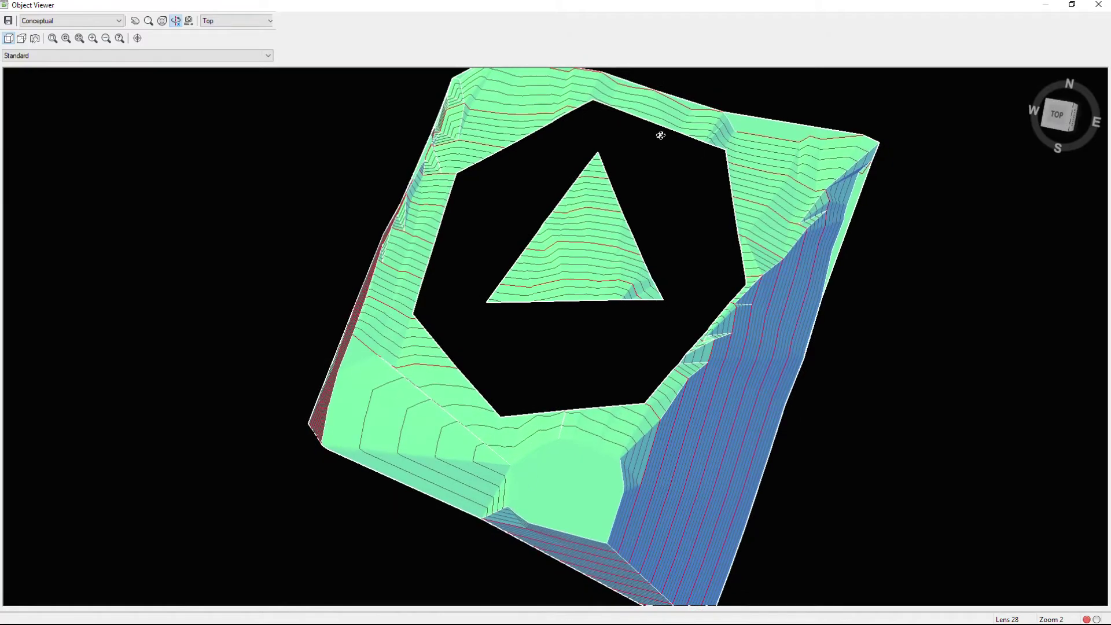
pyautogui.hotkey('alt', 'F4')
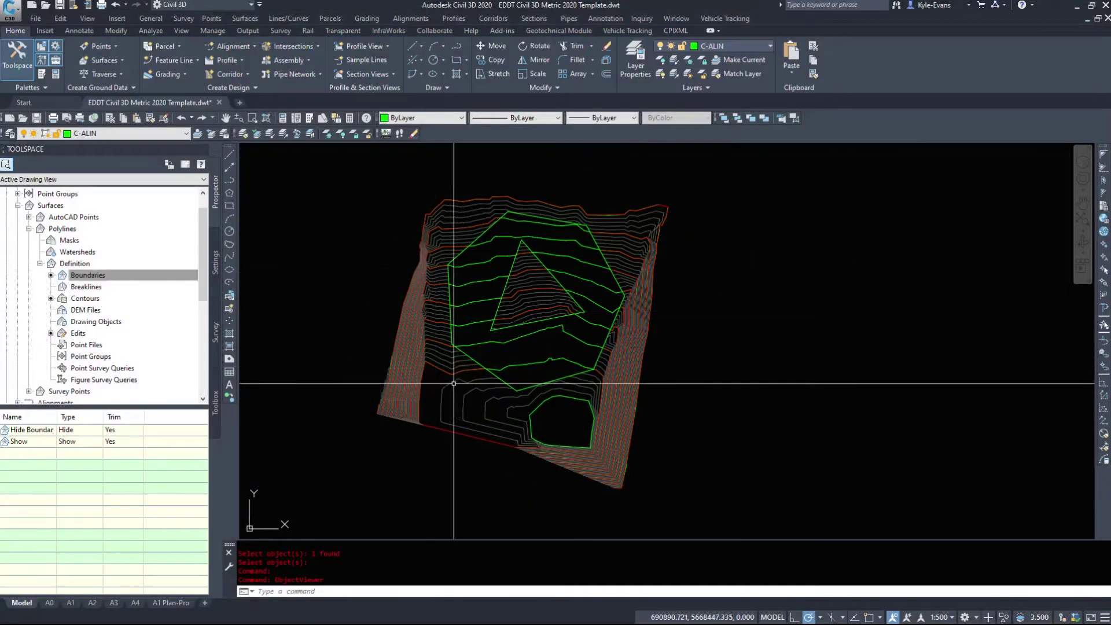
# Step: Compare the three surfaces in plan and examine how the outer, hide and show boundaries affect their contours
pyautogui.scroll(6, 476, 260)
pyautogui.click(577, 230)
pyautogui.scroll(-6, 576, 230)
pyautogui.moveTo(576, 230)
pyautogui.mouseDown(button='middle')
pyautogui.moveTo(596, 241)
pyautogui.moveTo(617, 307)
pyautogui.moveTo(598, 208)
pyautogui.moveTo(606, 399)
pyautogui.mouseUp(button='middle')
pyautogui.scroll(-5, 605, 399)
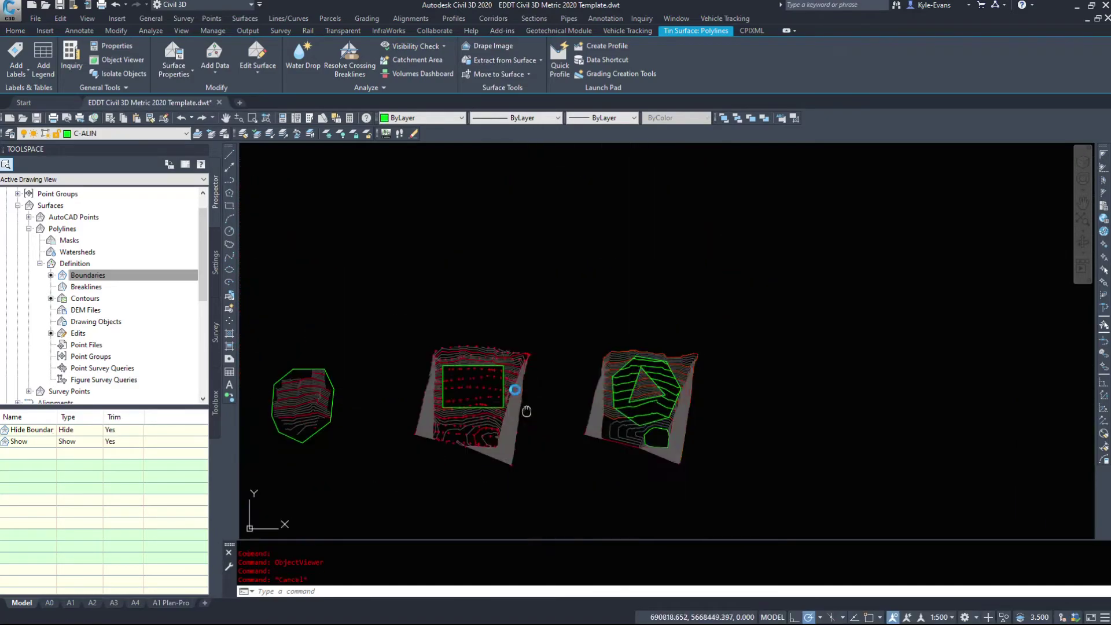
pyautogui.press('Escape')
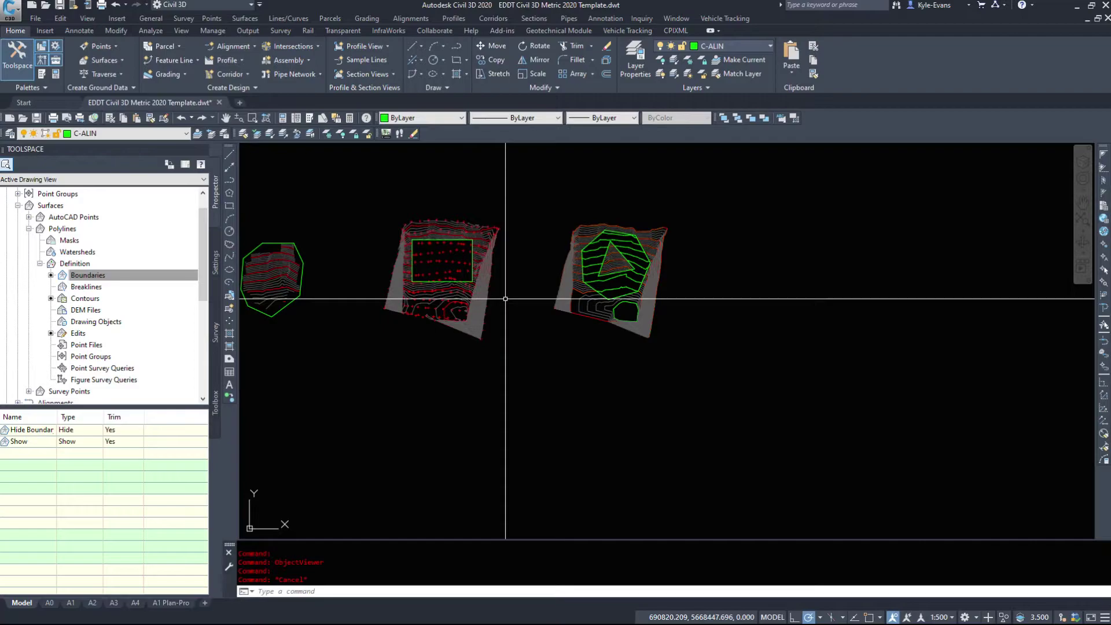
pyautogui.scroll(4, 385, 274)
pyautogui.scroll(4, 561, 322)
pyautogui.scroll(-7, 541, 241)
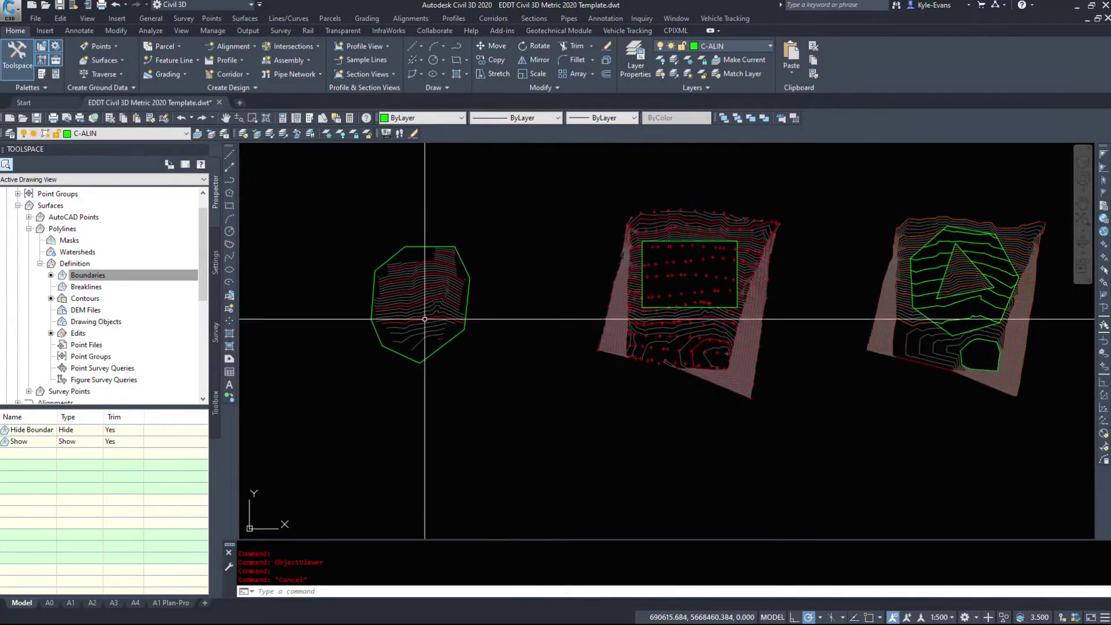
pyautogui.scroll(-3, 602, 272)
pyautogui.moveTo(960, 249); pyautogui.dragTo(620, 248, button='middle')
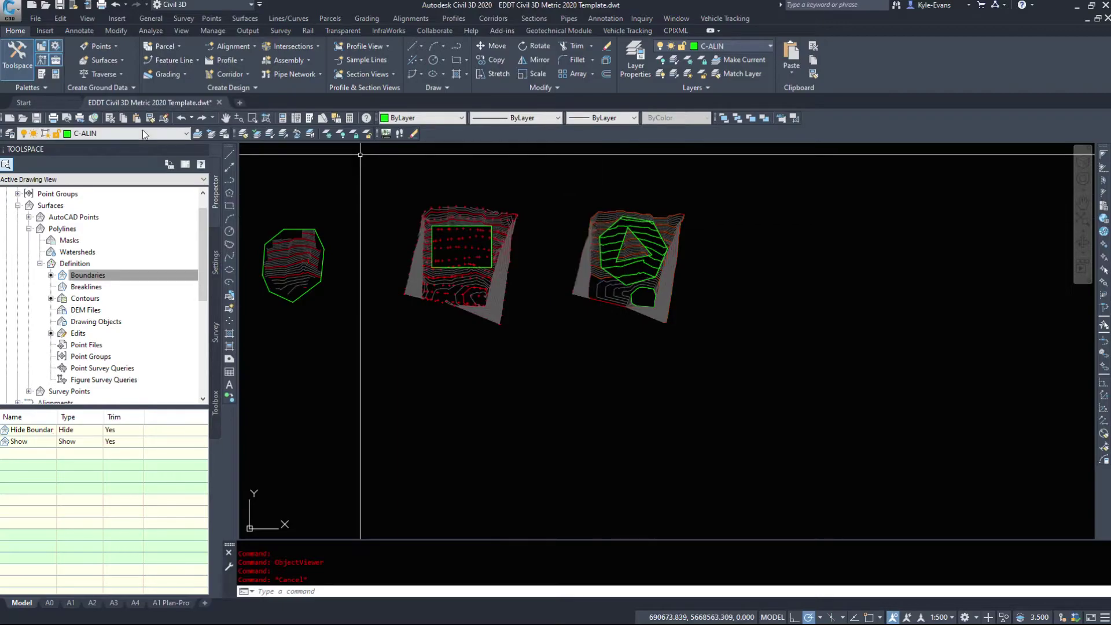
pyautogui.moveTo(306, 358); pyautogui.dragTo(497, 367, button='middle')
# Step: Examine the Data Clip boundary type for the Polylines surface and leave the dialog without adding a boundary
pyautogui.rightClick(85, 275)
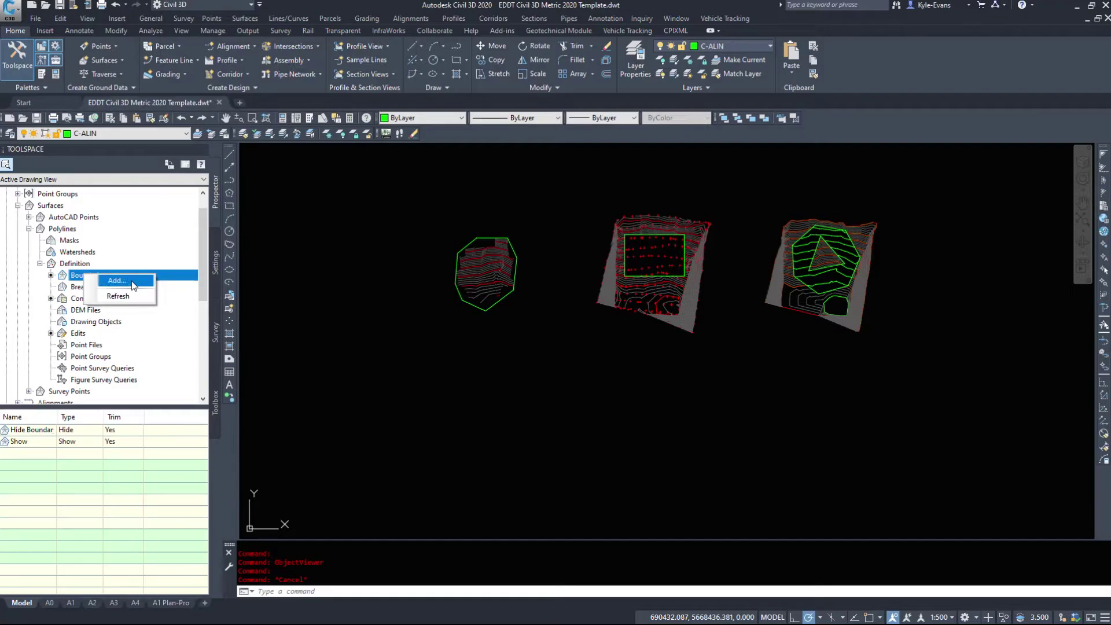
pyautogui.click(133, 280)
pyautogui.click(322, 265)
pyautogui.click(315, 298)
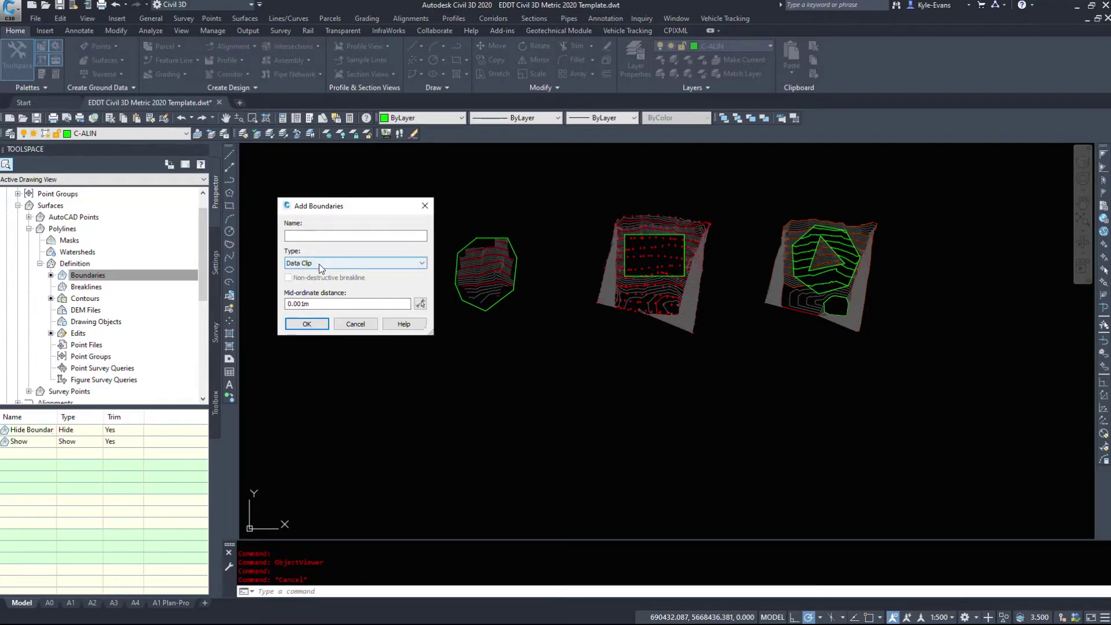
pyautogui.click(356, 324)
# Step: Highlight the points around the outside of the rectangle on the AutoCAD Points surface to illustrate data clipping
pyautogui.moveTo(588, 384)
pyautogui.mouseDown(button='middle')
pyautogui.moveTo(489, 303)
pyautogui.moveTo(513, 359)
pyautogui.mouseUp(button='middle')
pyautogui.scroll(3, 451, 278)
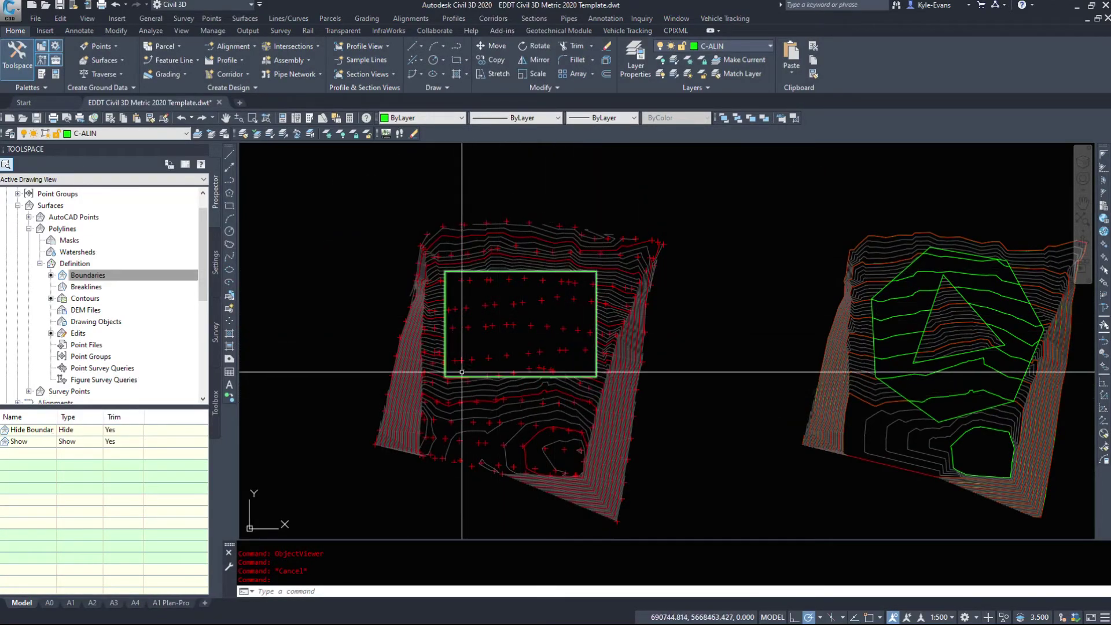
pyautogui.click(368, 172)
pyautogui.click(656, 289)
pyautogui.click(560, 528)
pyautogui.click(659, 260)
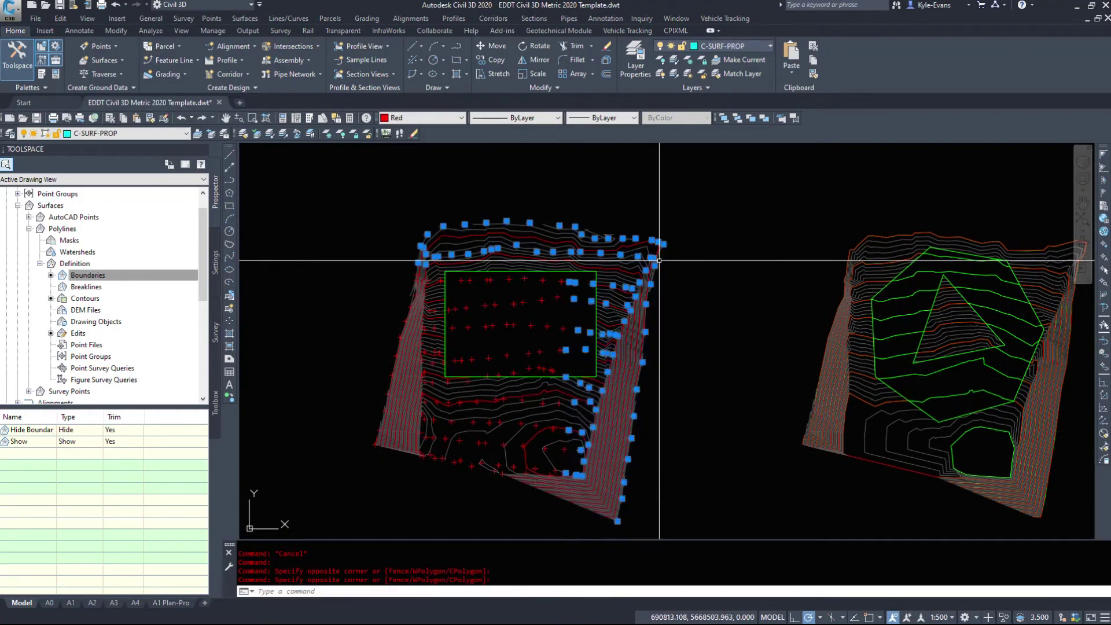
pyautogui.click(353, 492)
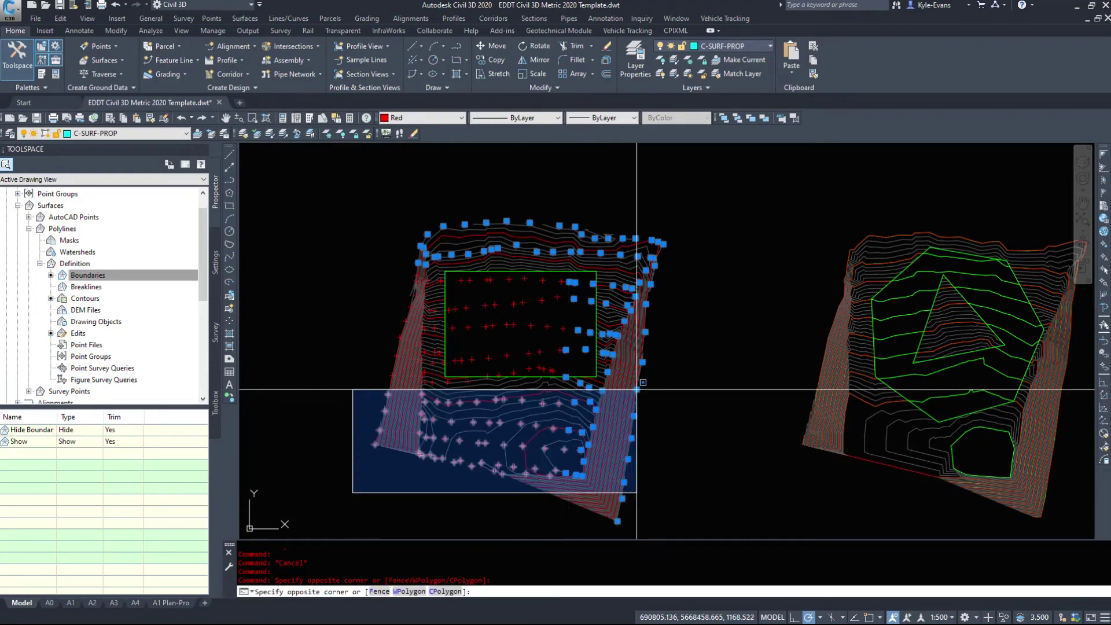
pyautogui.click(636, 389)
pyautogui.press('Escape')
pyautogui.click(347, 224)
pyautogui.press('Escape')
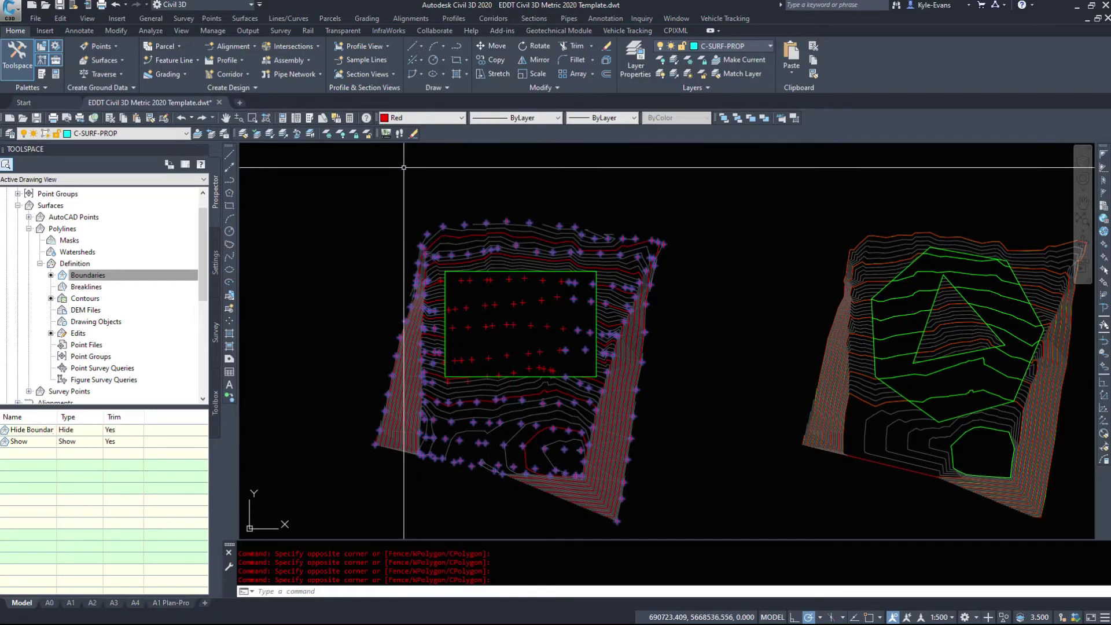
# Step: Deselect the highlighted points on the AutoCAD Points surface and bring all three surfaces into view together
pyautogui.moveTo(423, 288)
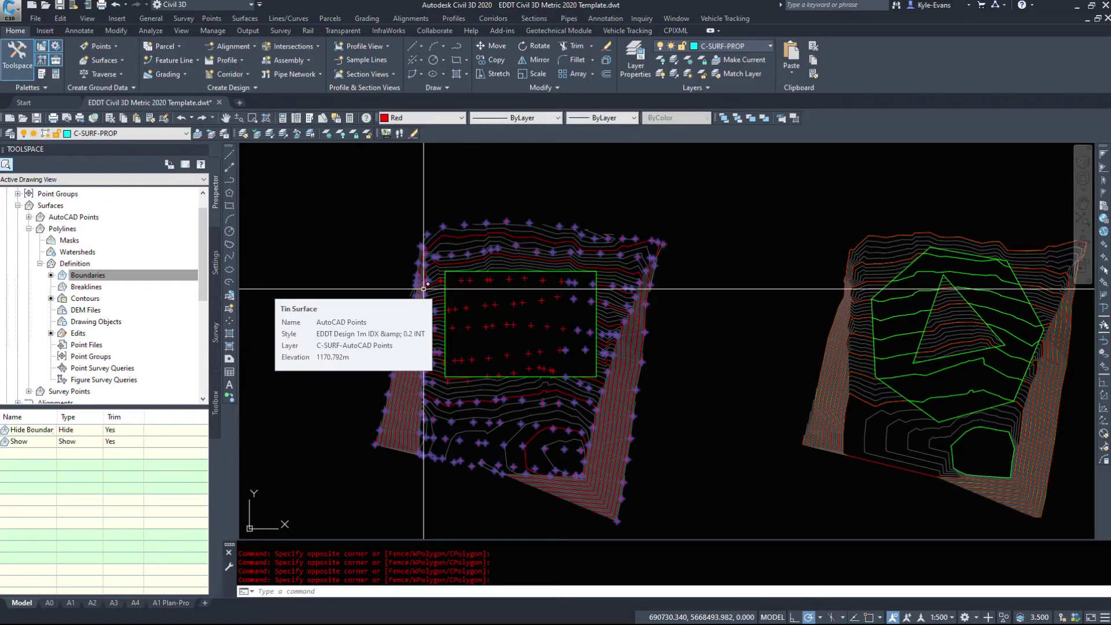
pyautogui.press('Escape')
pyautogui.scroll(-5, 470, 255)
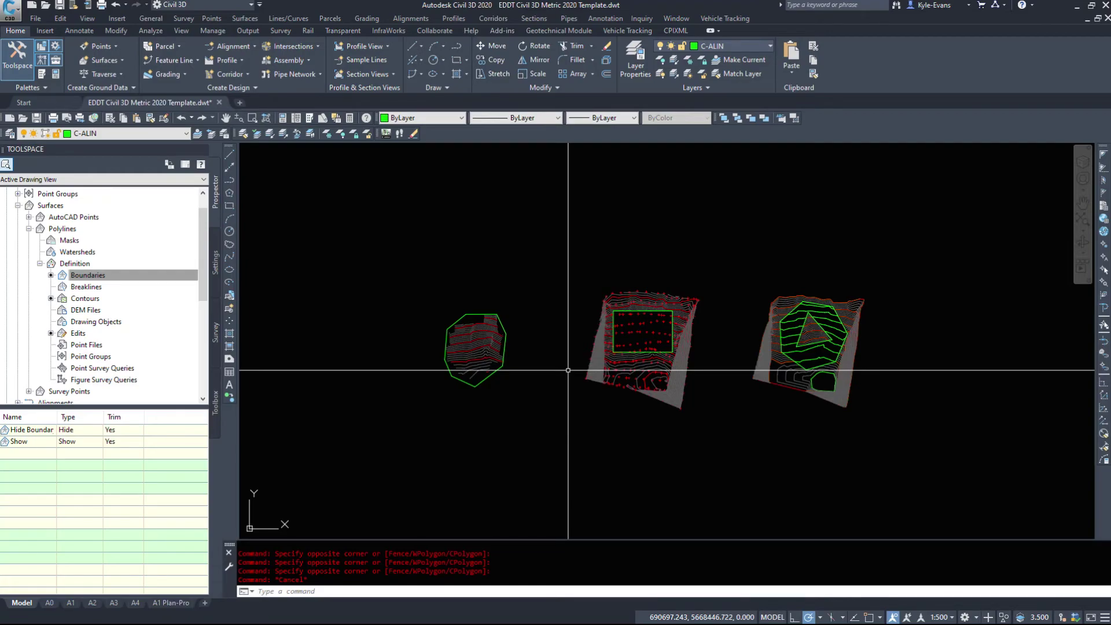
pyautogui.scroll(-6, 35, 301)
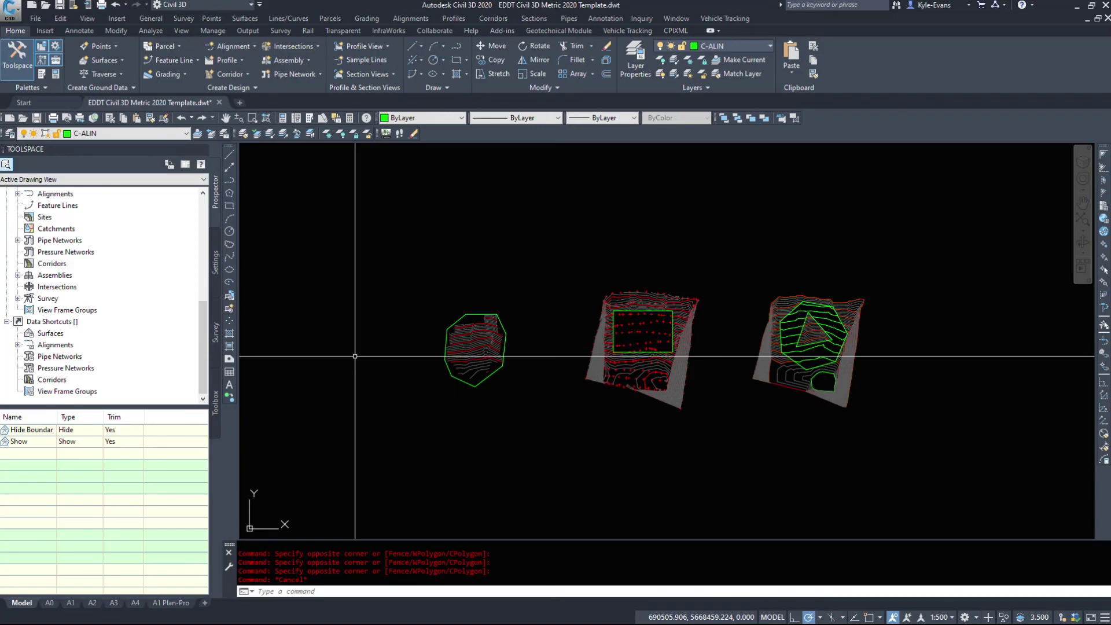
pyautogui.moveTo(284, 153)
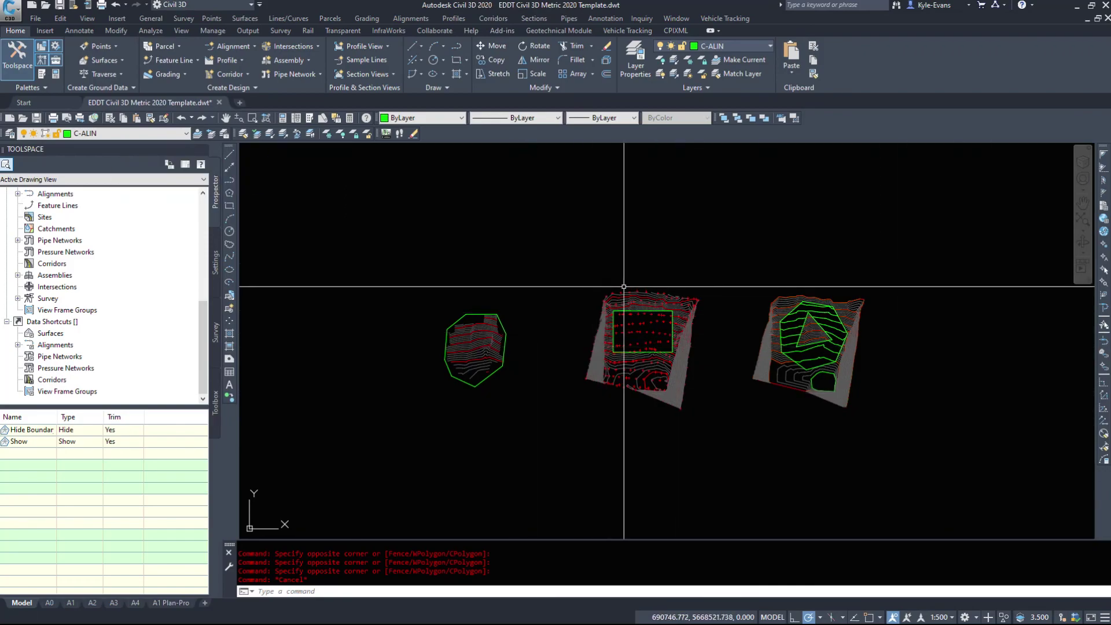
pyautogui.moveTo(653, 296); pyautogui.dragTo(649, 322, button='middle')
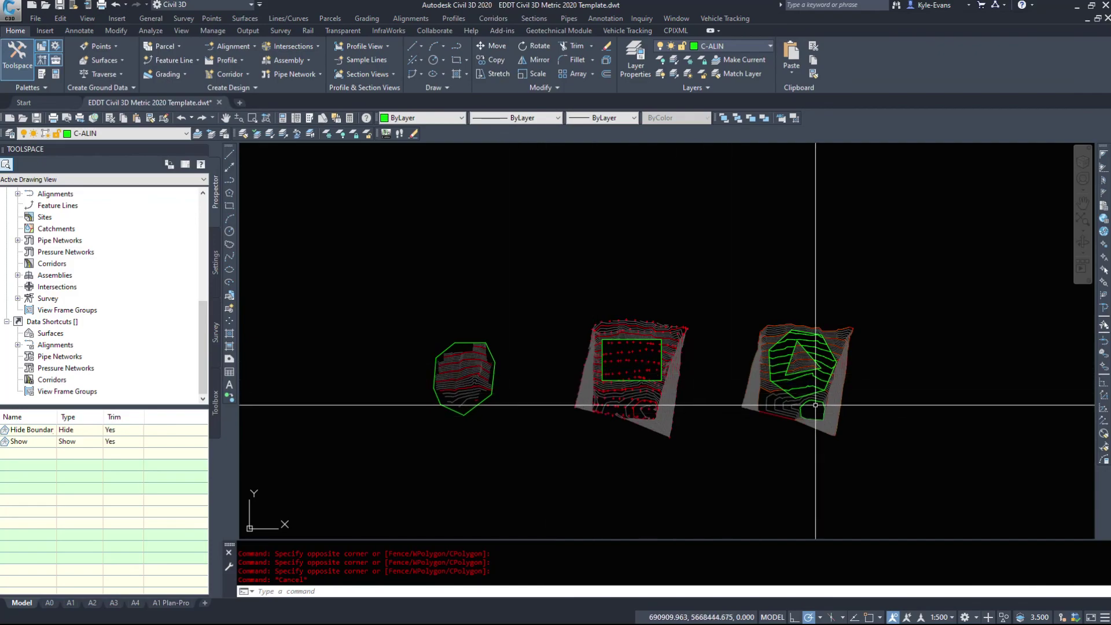
pyautogui.scroll(5, 809, 372)
pyautogui.scroll(-5, 810, 372)
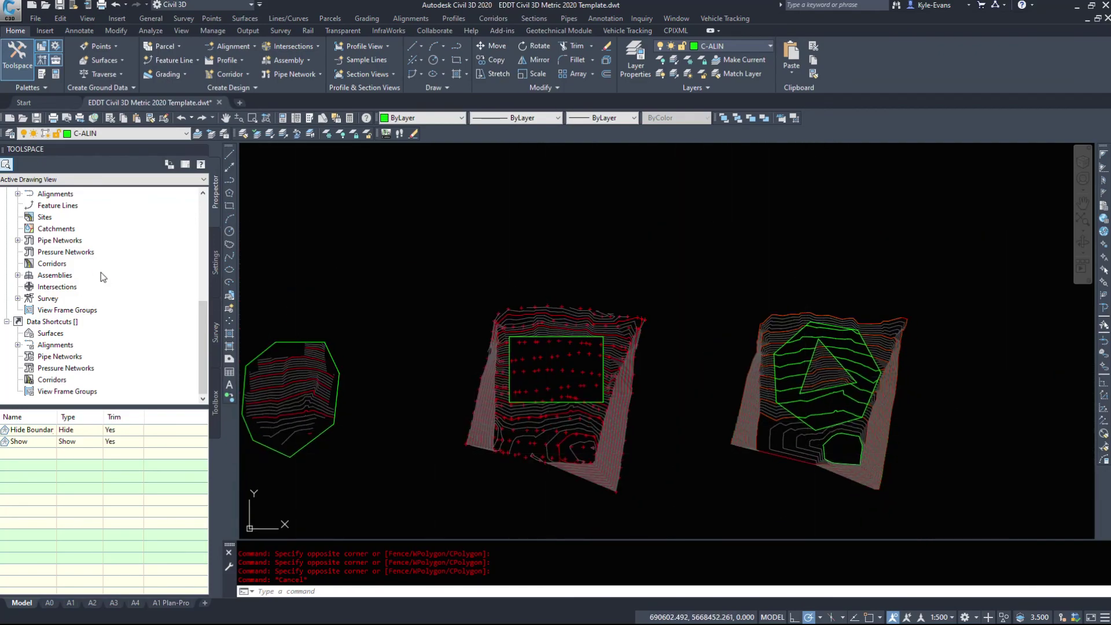